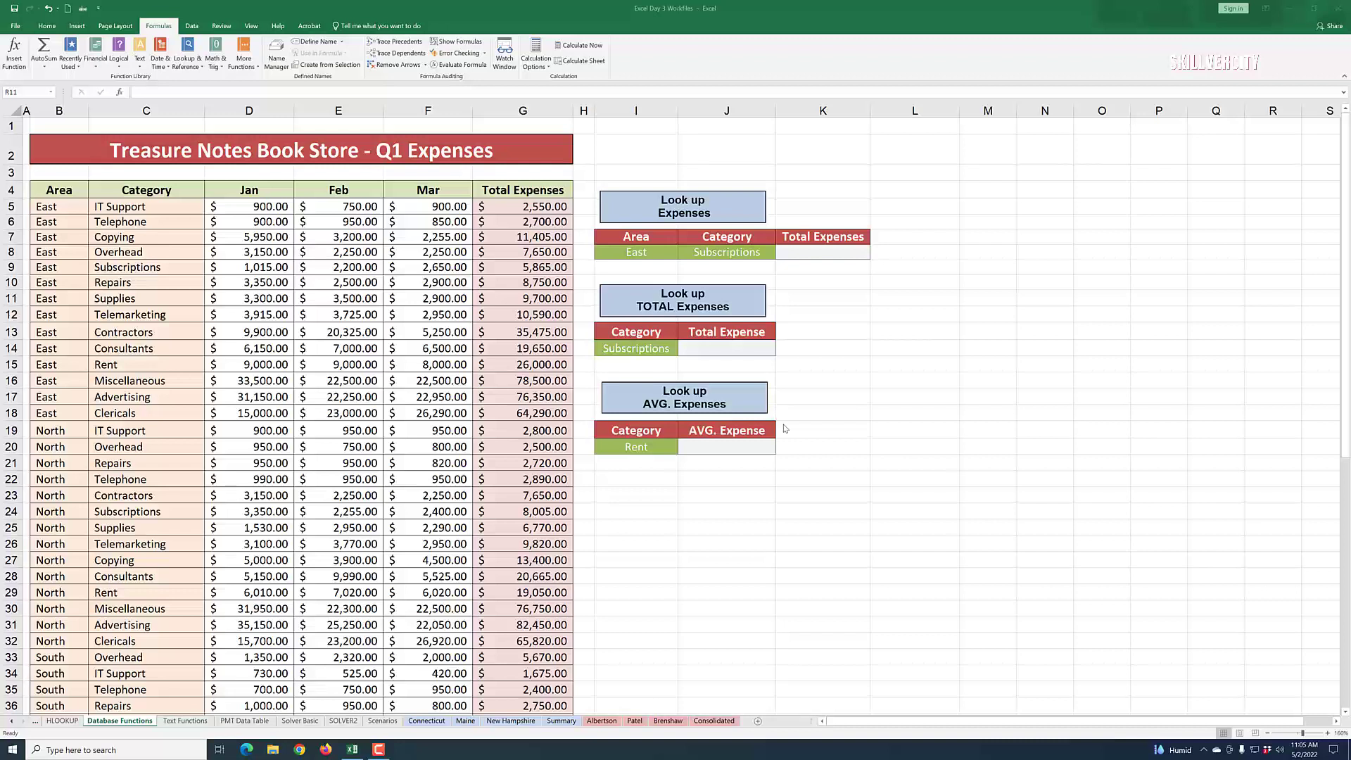
click(707, 351)
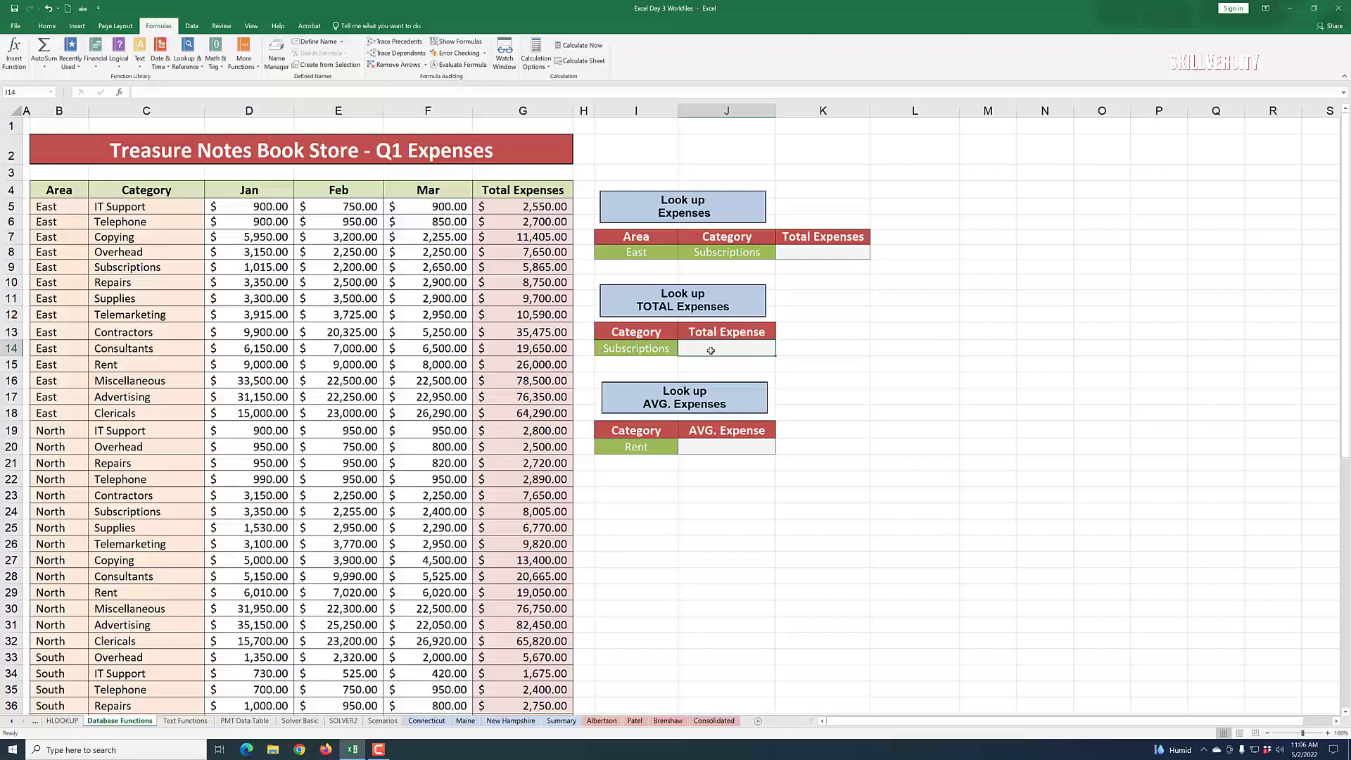
text(=)
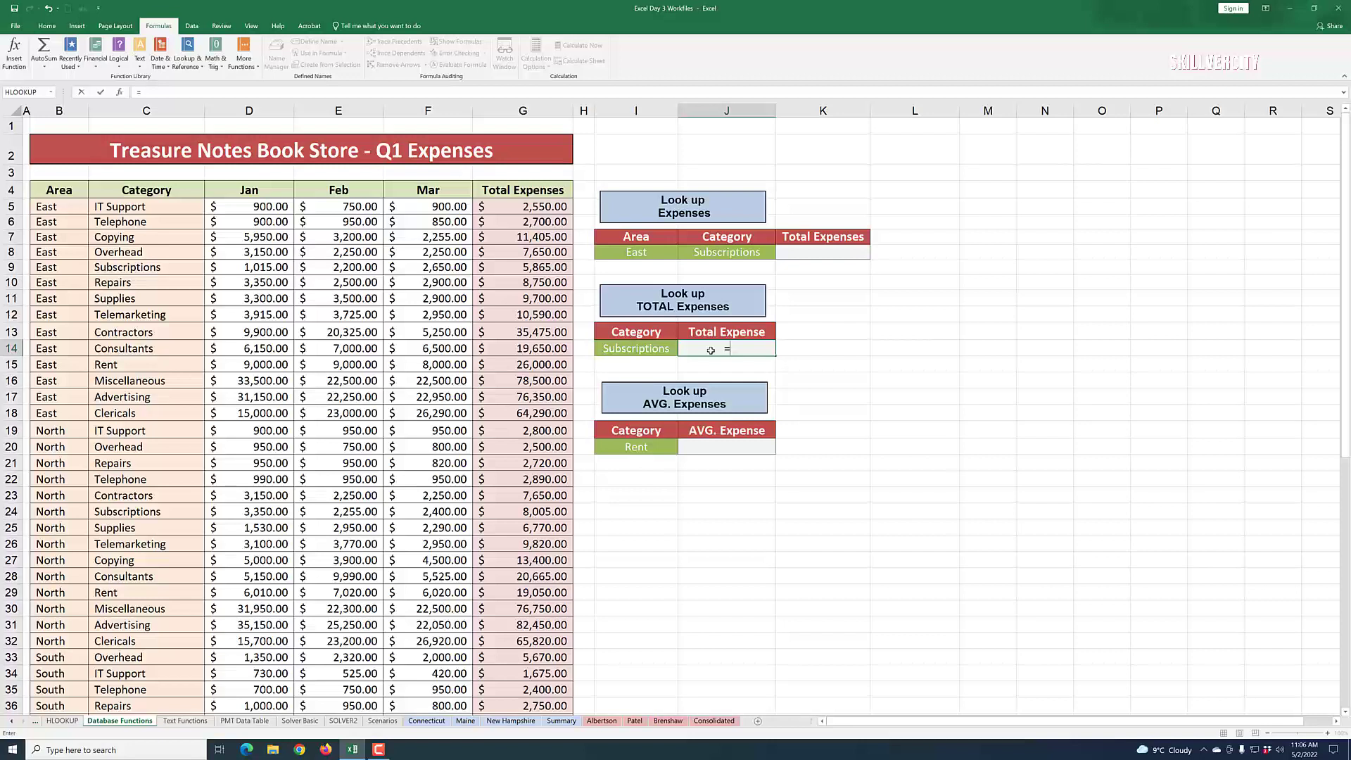
text(sum)
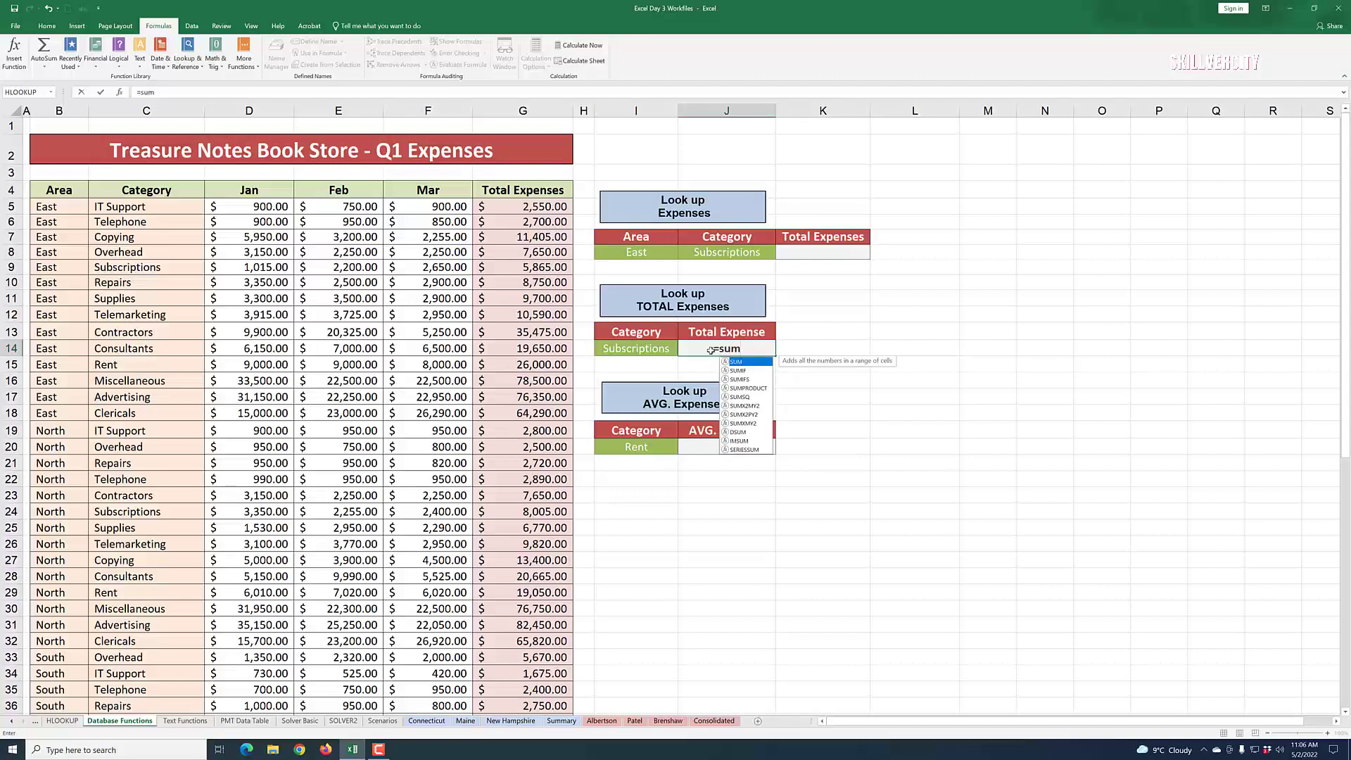
text(if)
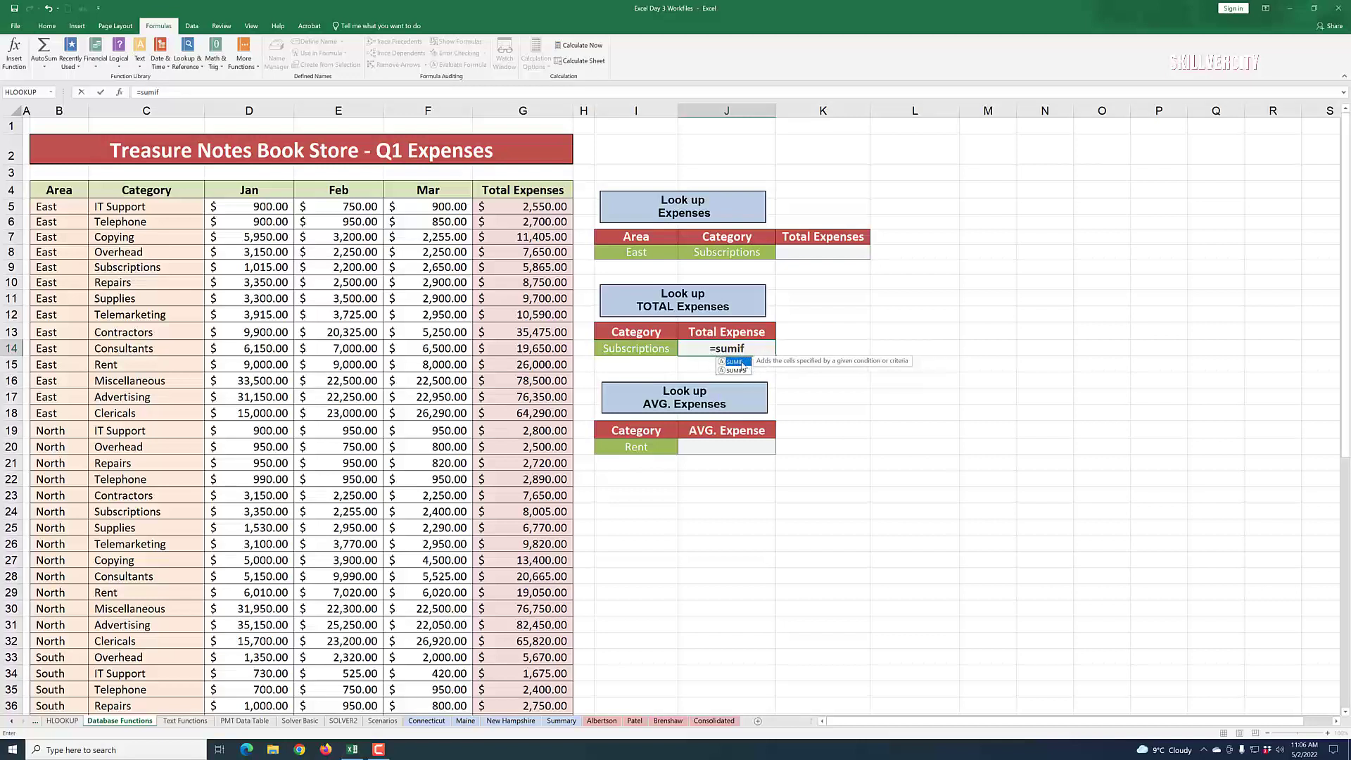
double_click(740, 362)
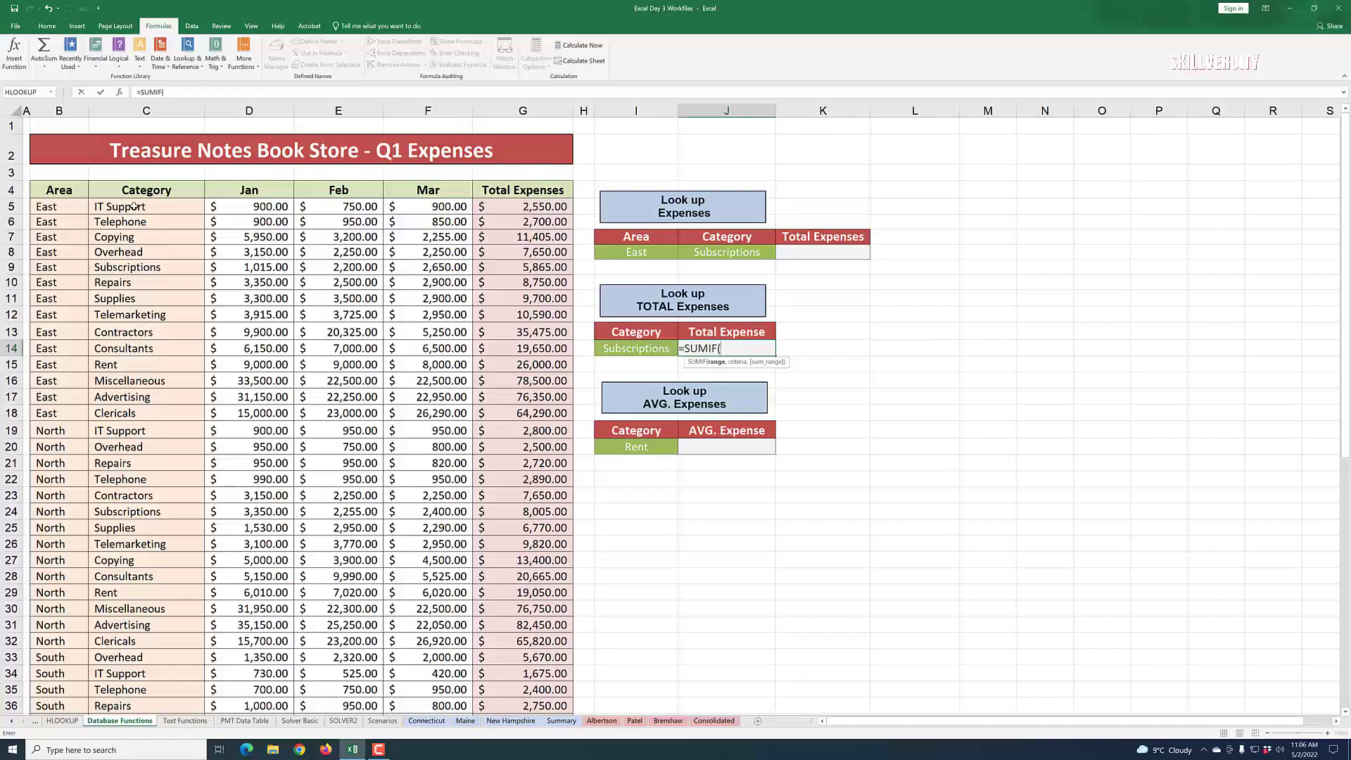
drag(134, 205, 135, 658)
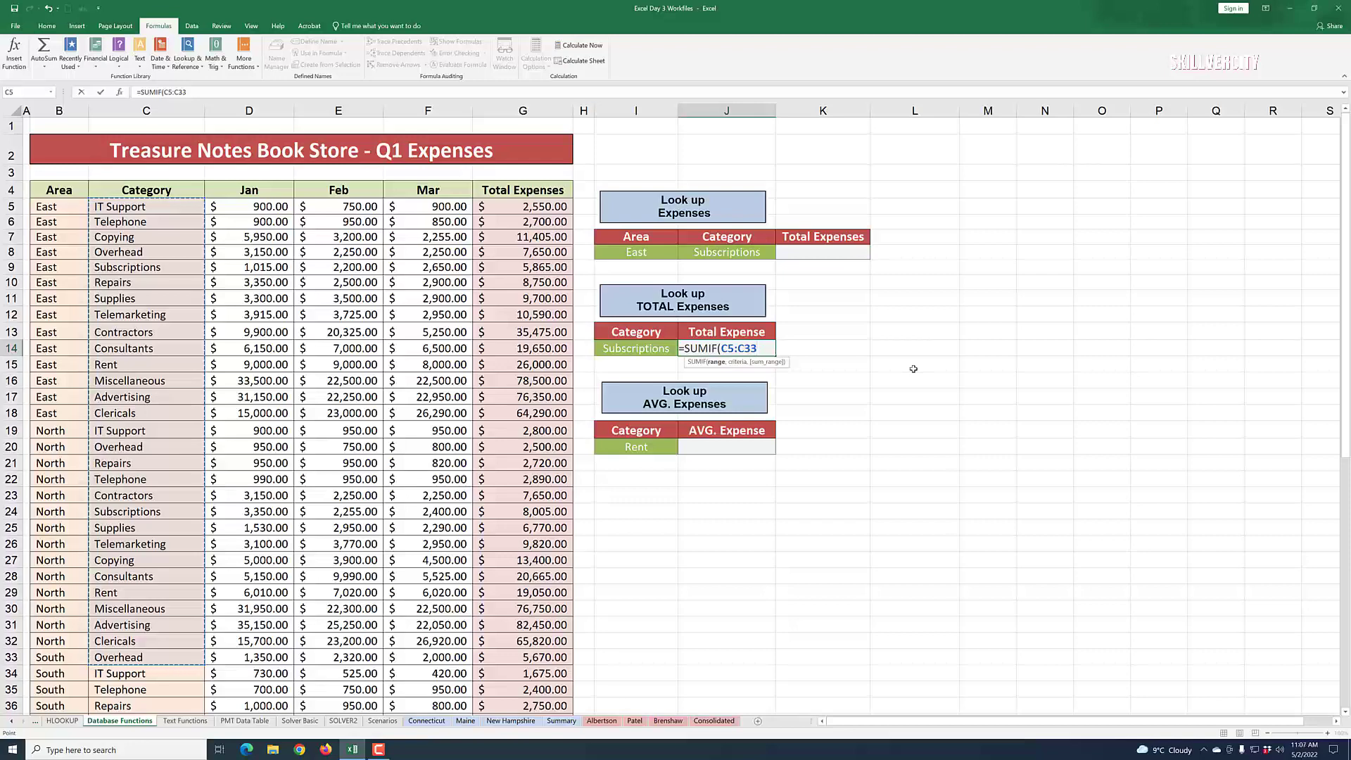
drag(187, 92, 137, 96)
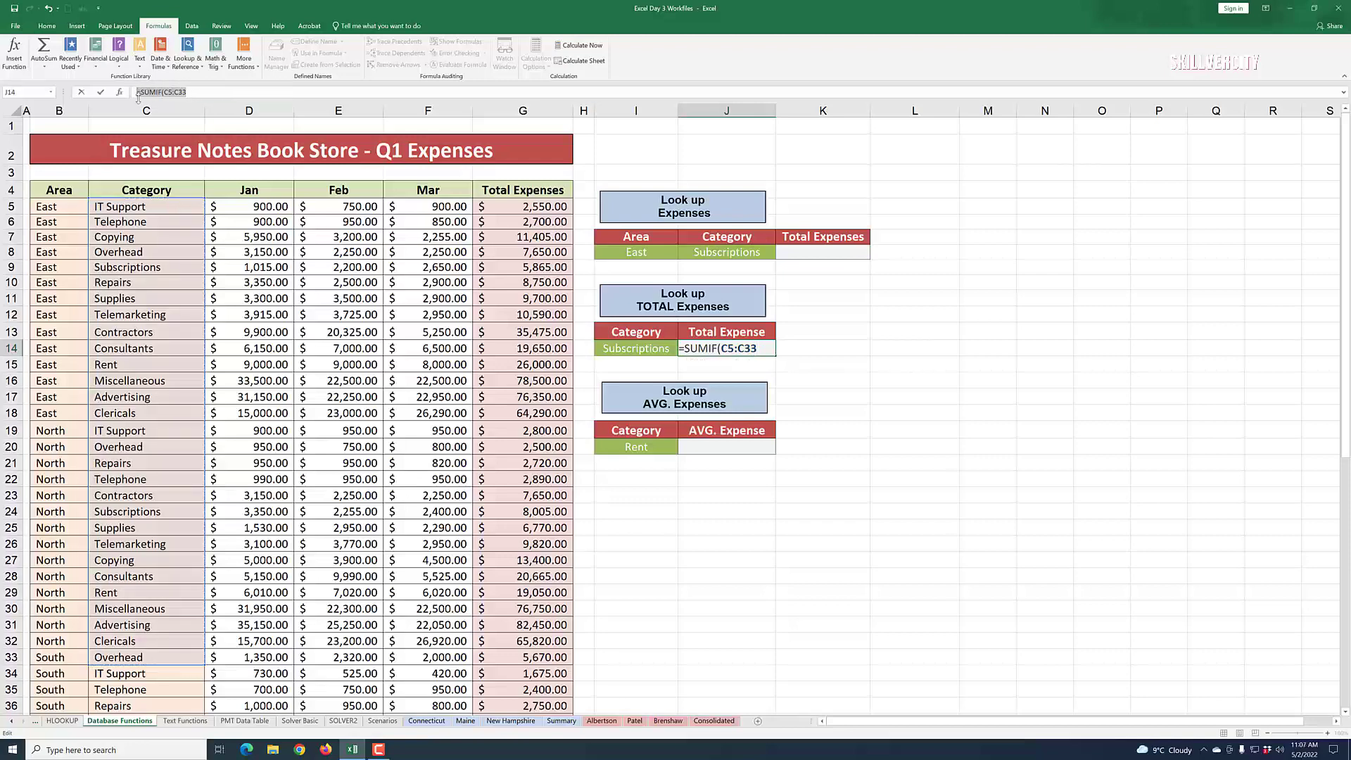
key(BackSpace)
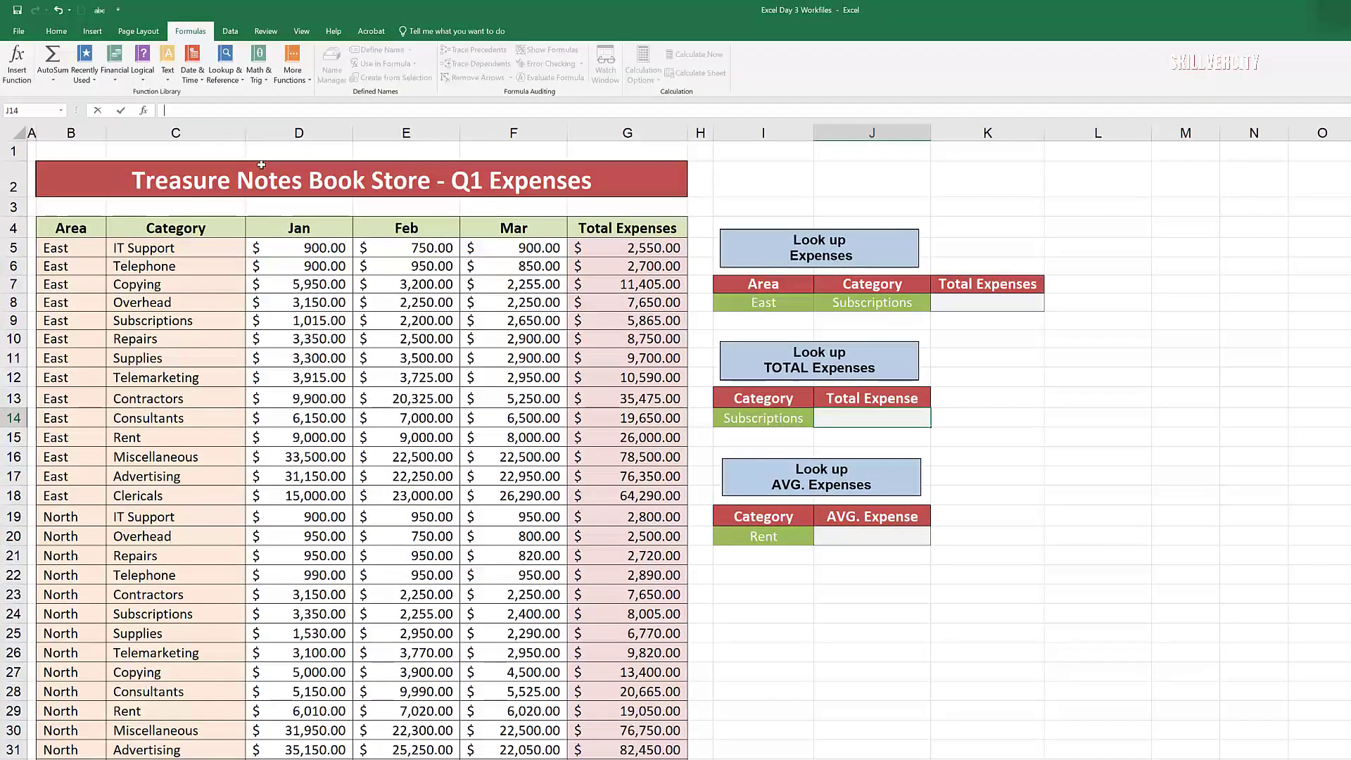
click(229, 33)
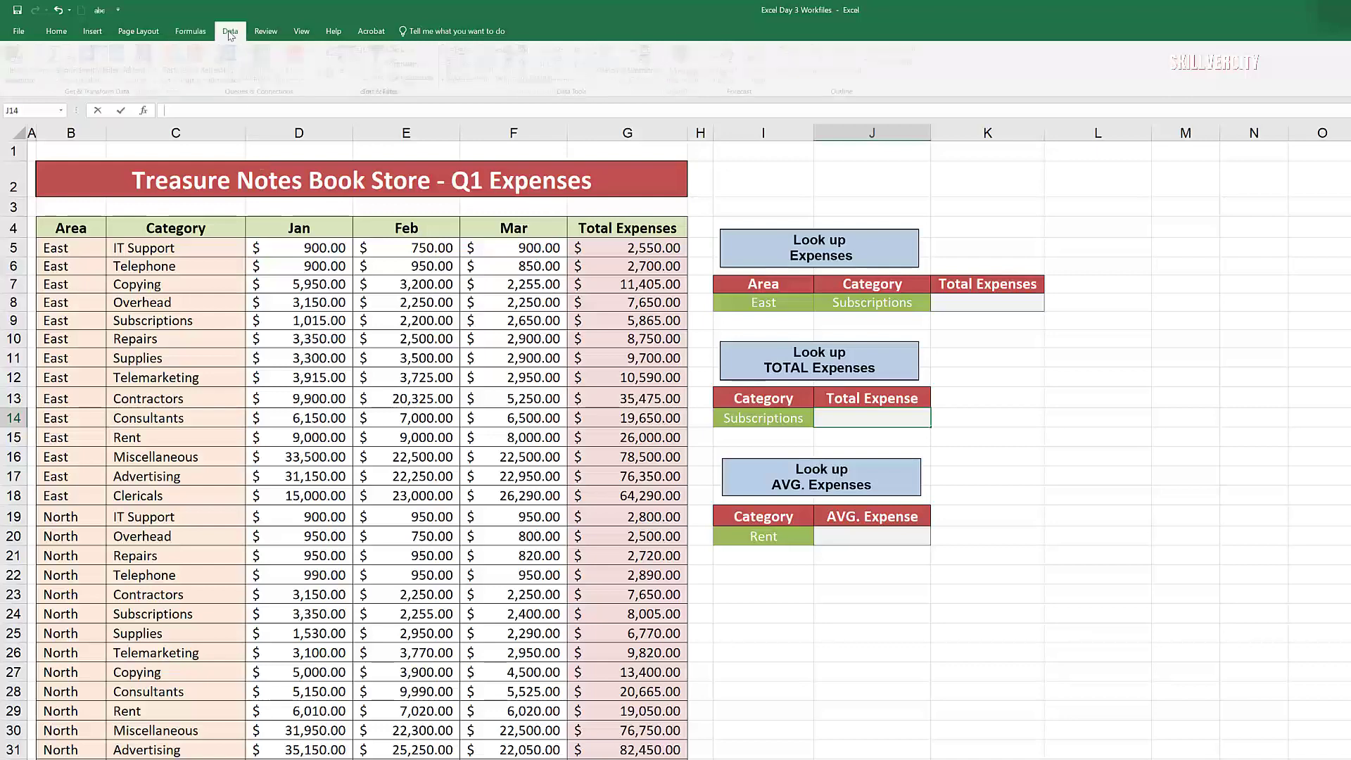
click(190, 31)
click(208, 112)
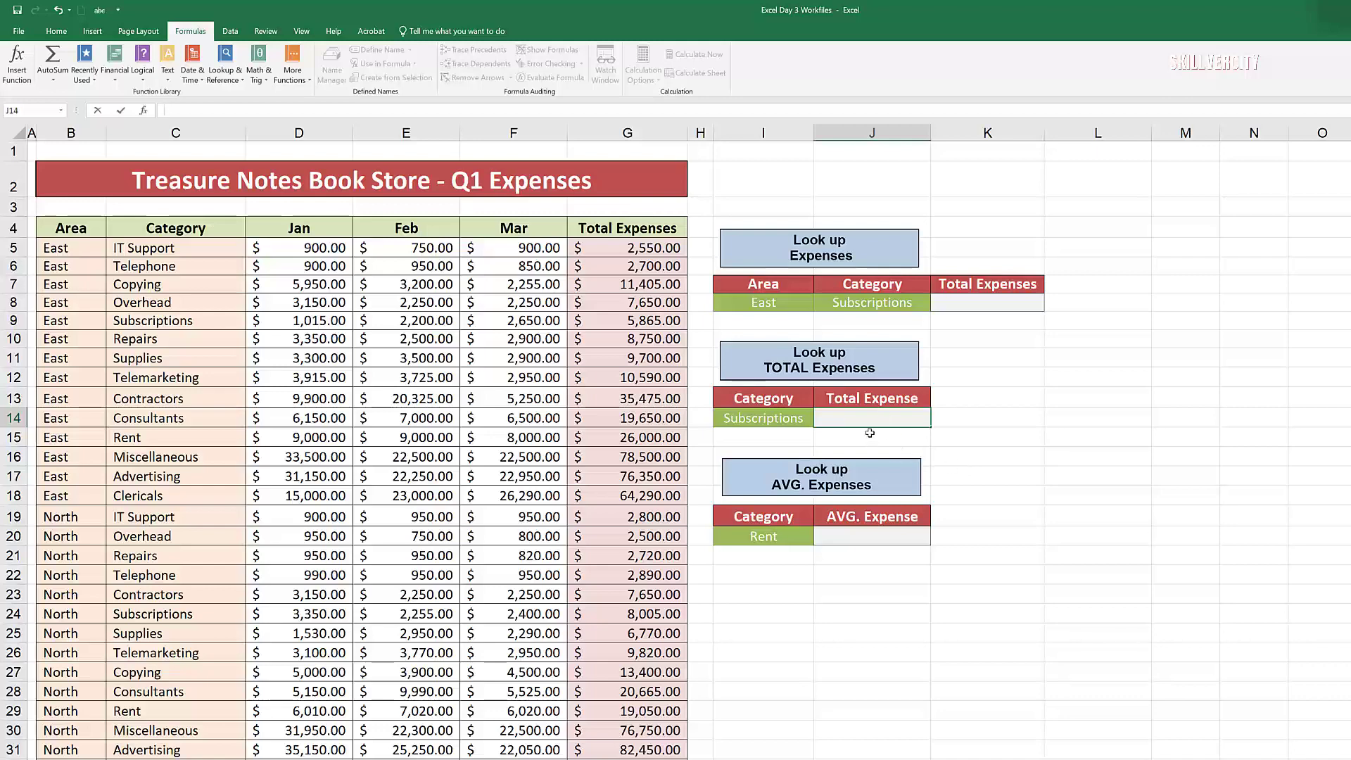
key(Return)
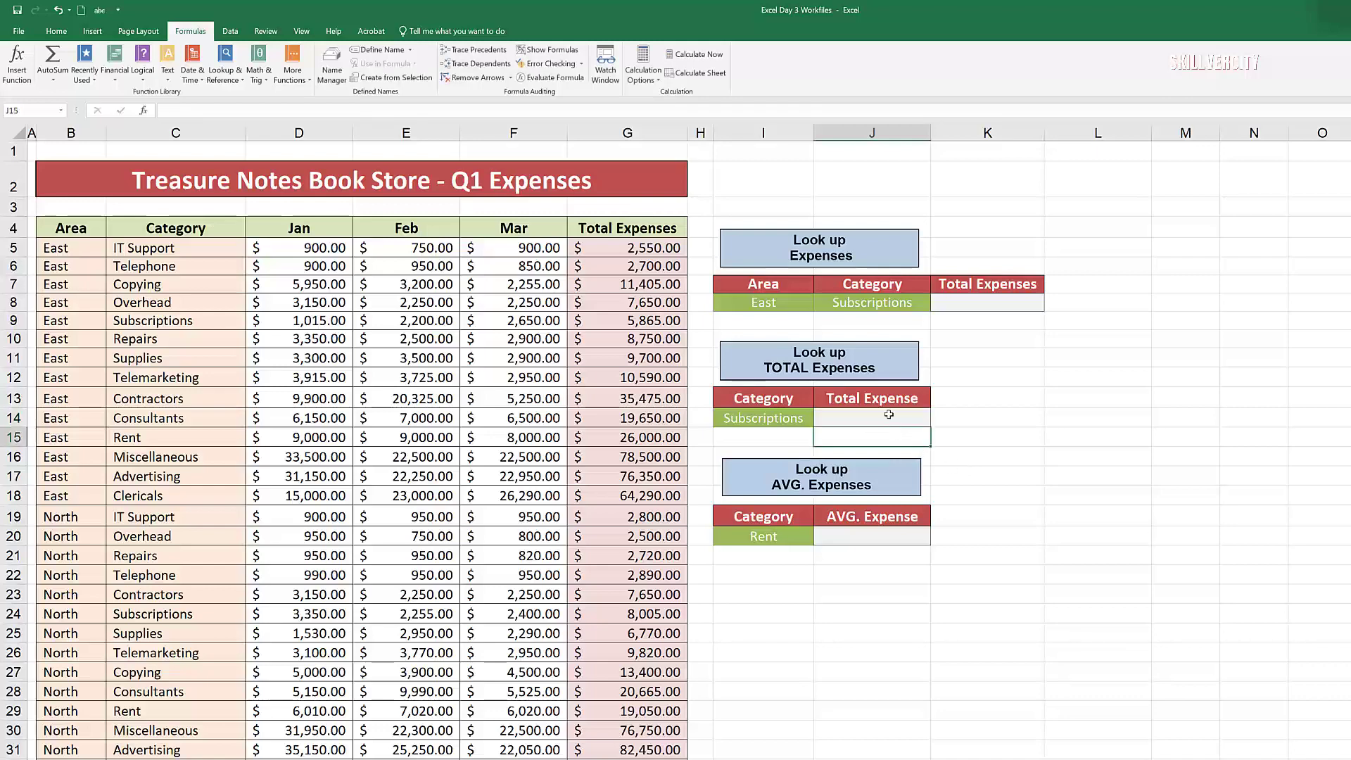
click(888, 415)
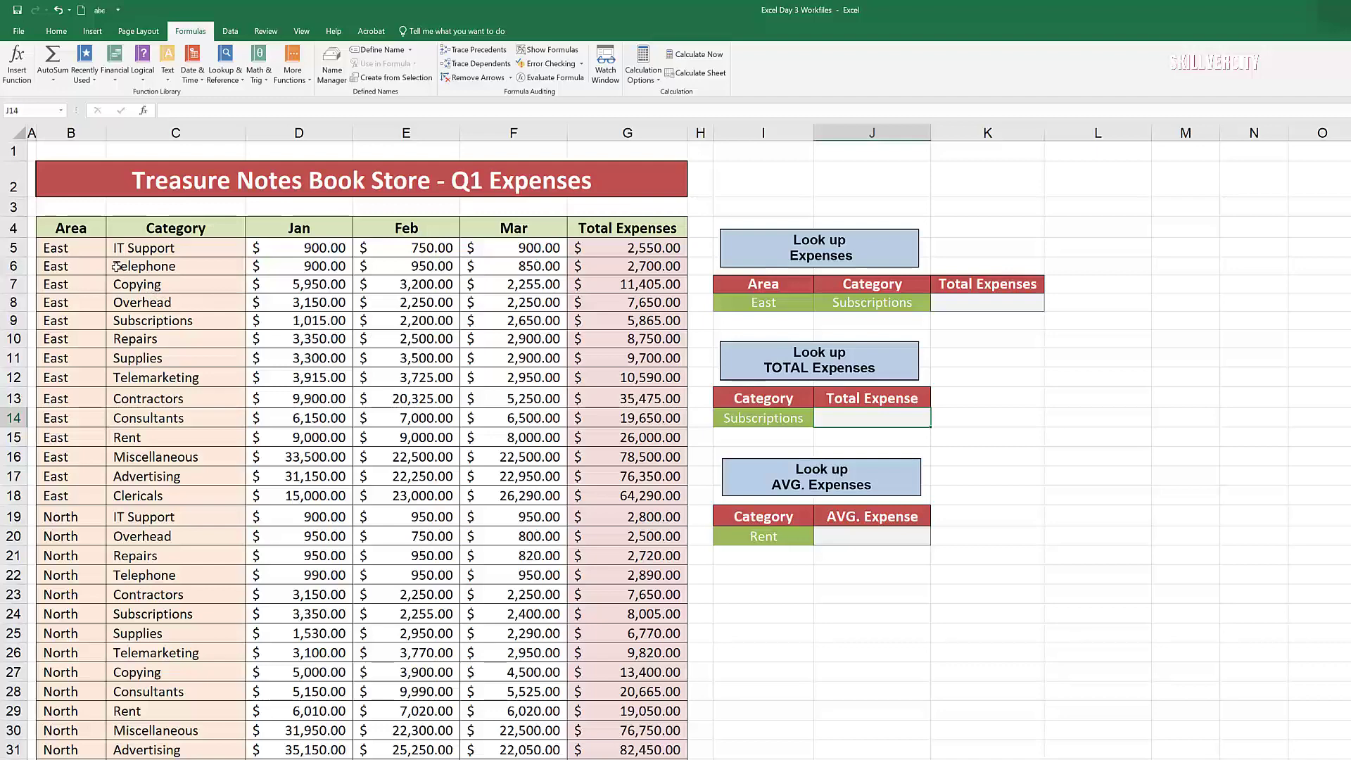
Step: Create named ranges for the whole expense table starting at B4, using only the top row headers as names
click(83, 231)
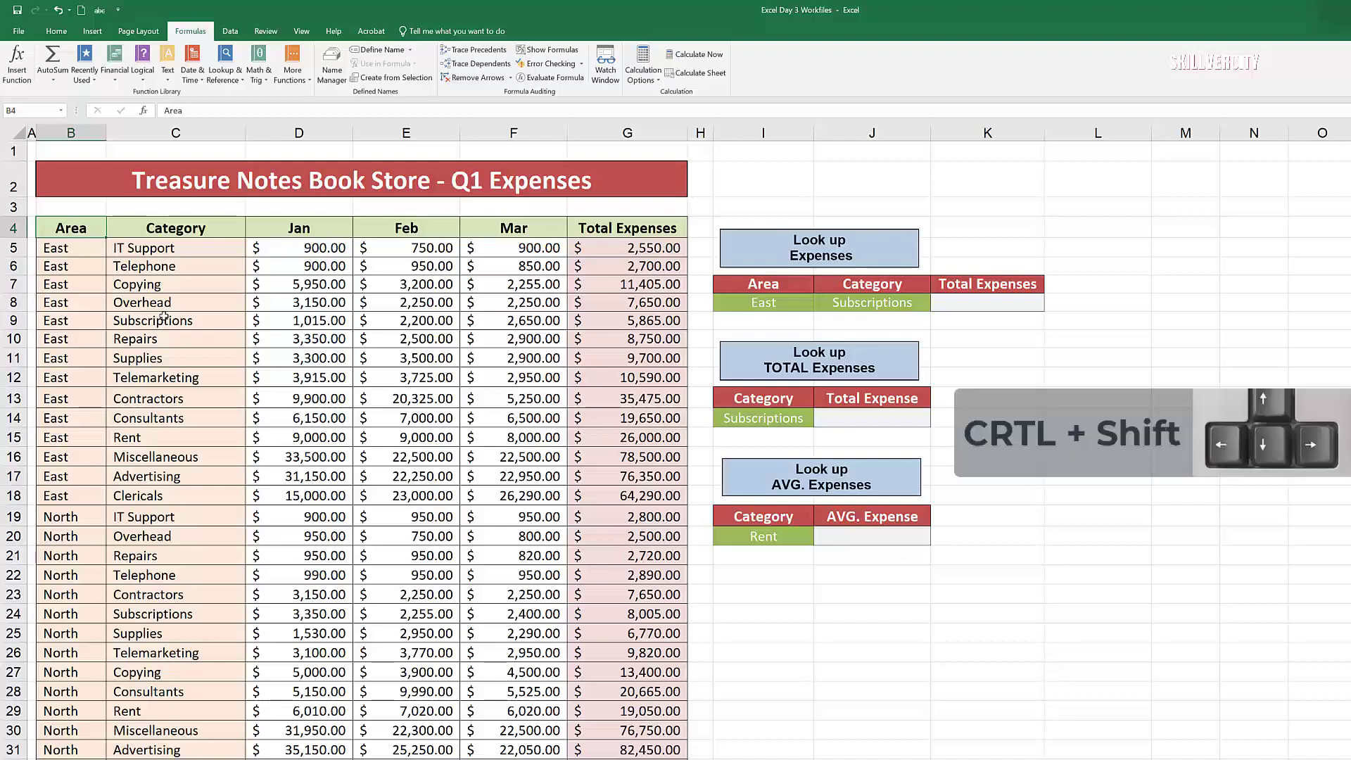
key(ctrl+shift+Right)
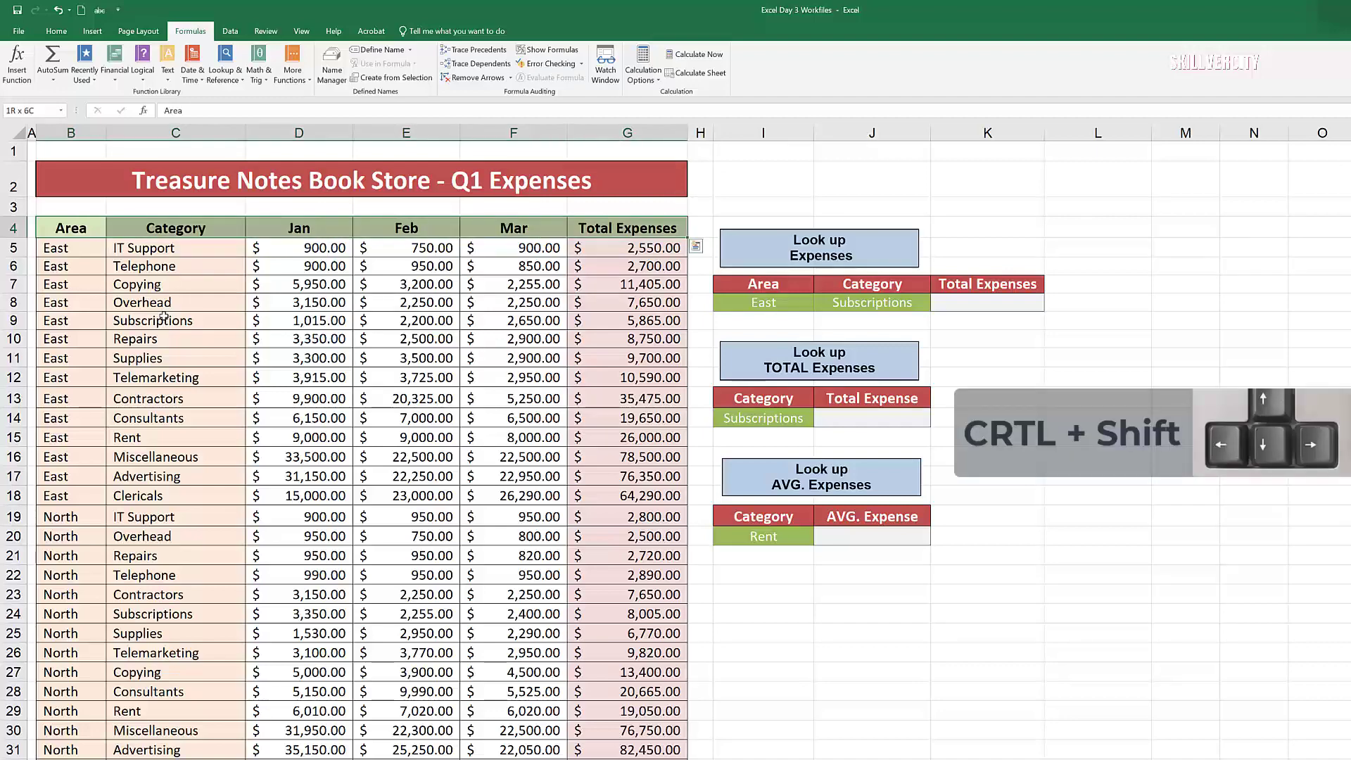
key(ctrl+shift+Down)
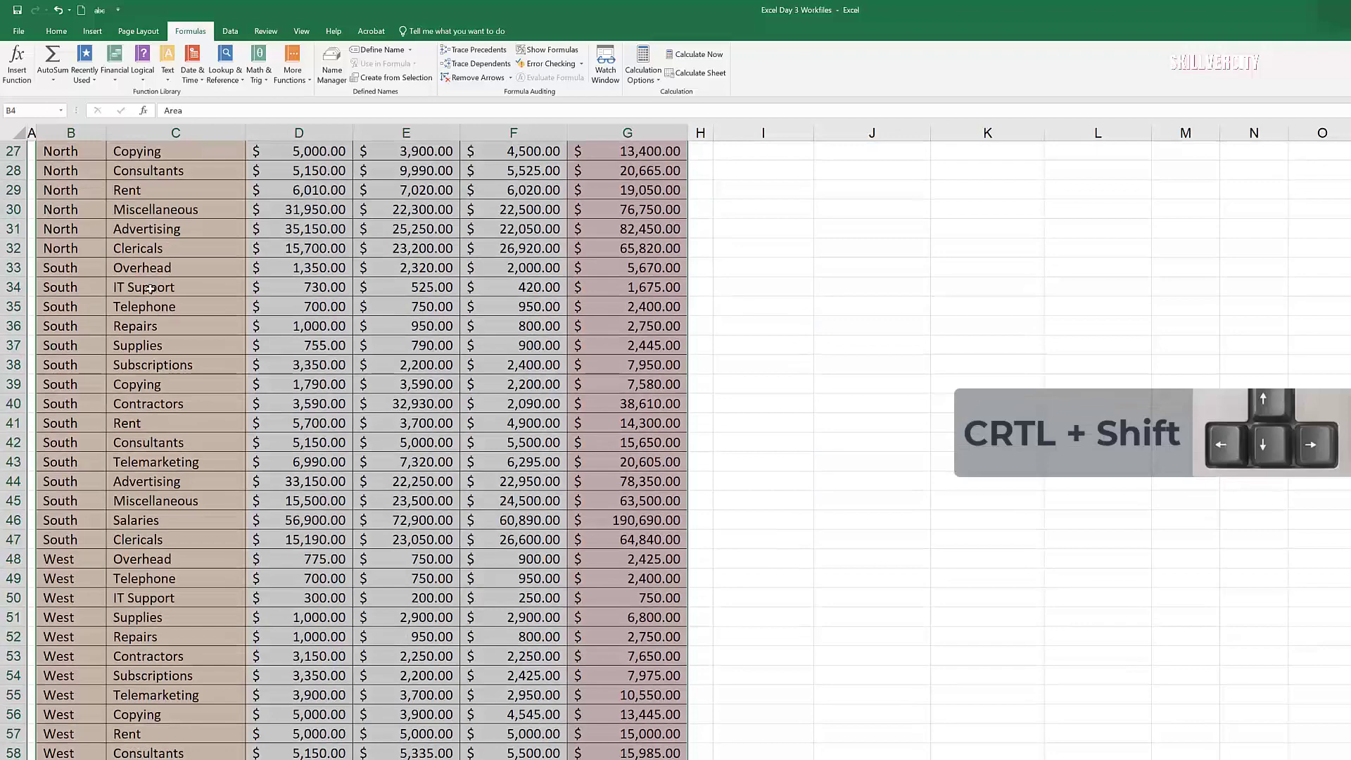
scroll(164, 316, up, 8)
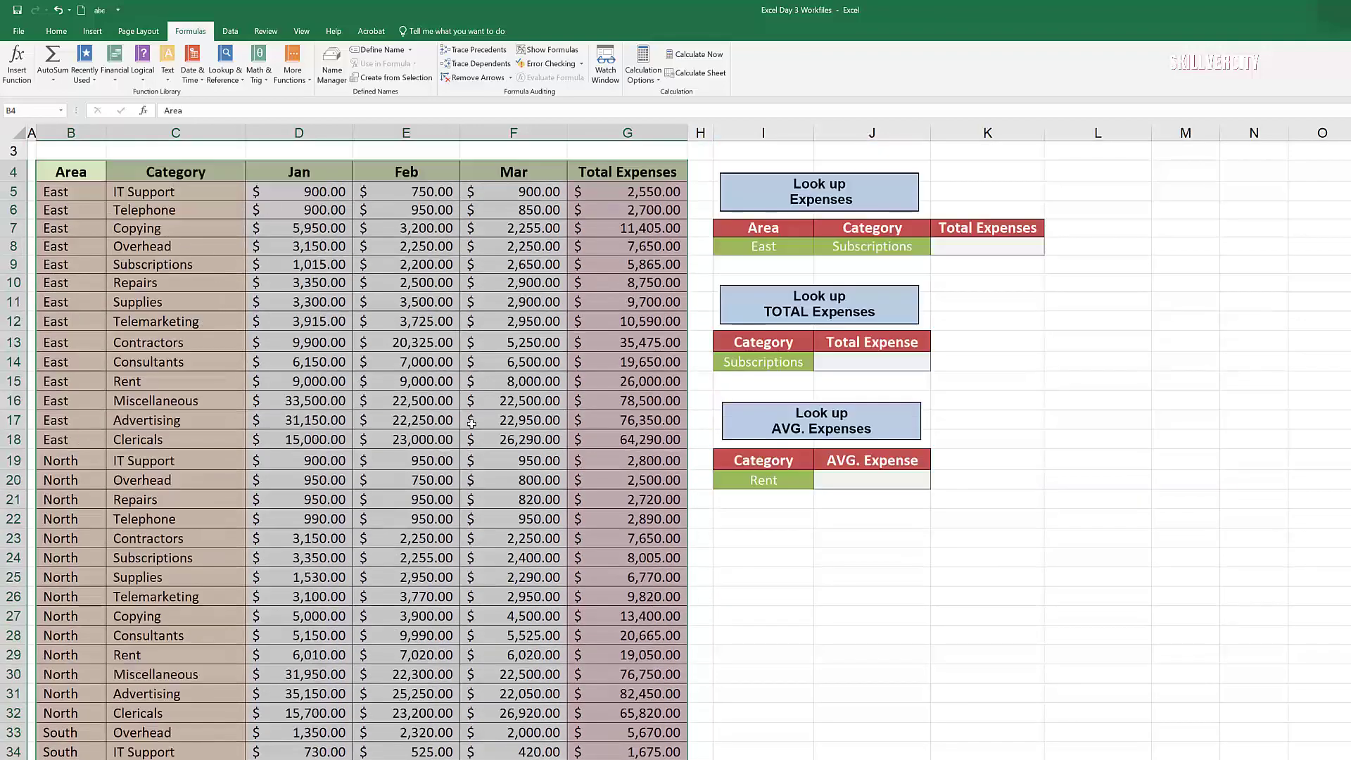
scroll(476, 546, up, 1)
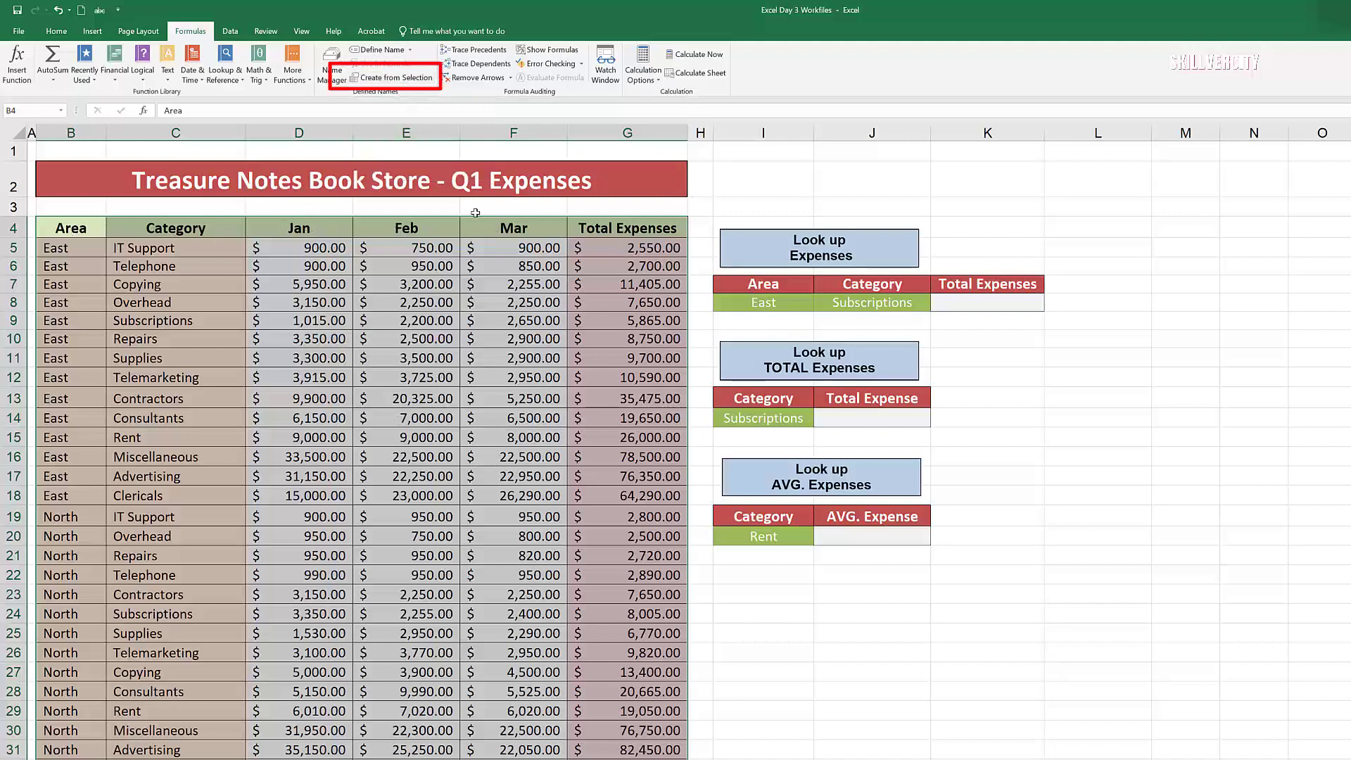
click(404, 82)
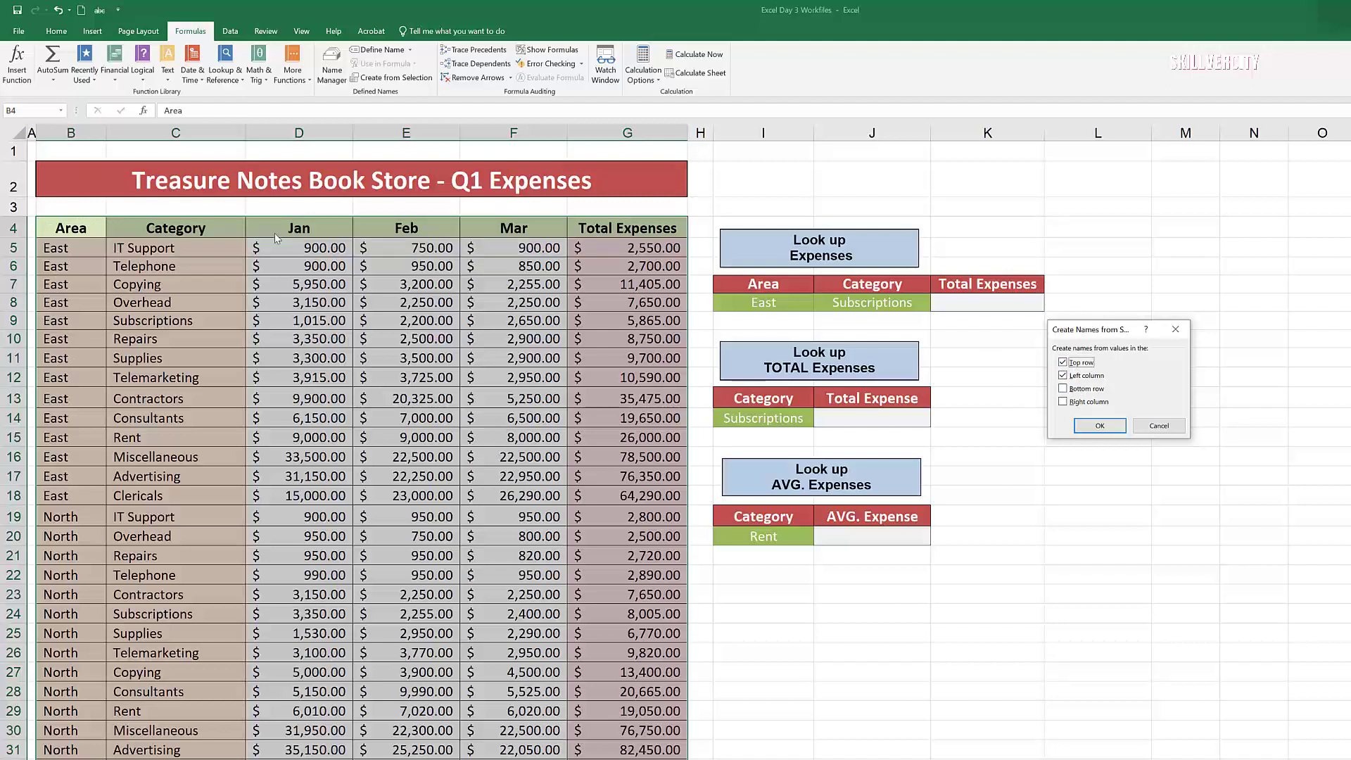
click(1064, 374)
click(1099, 426)
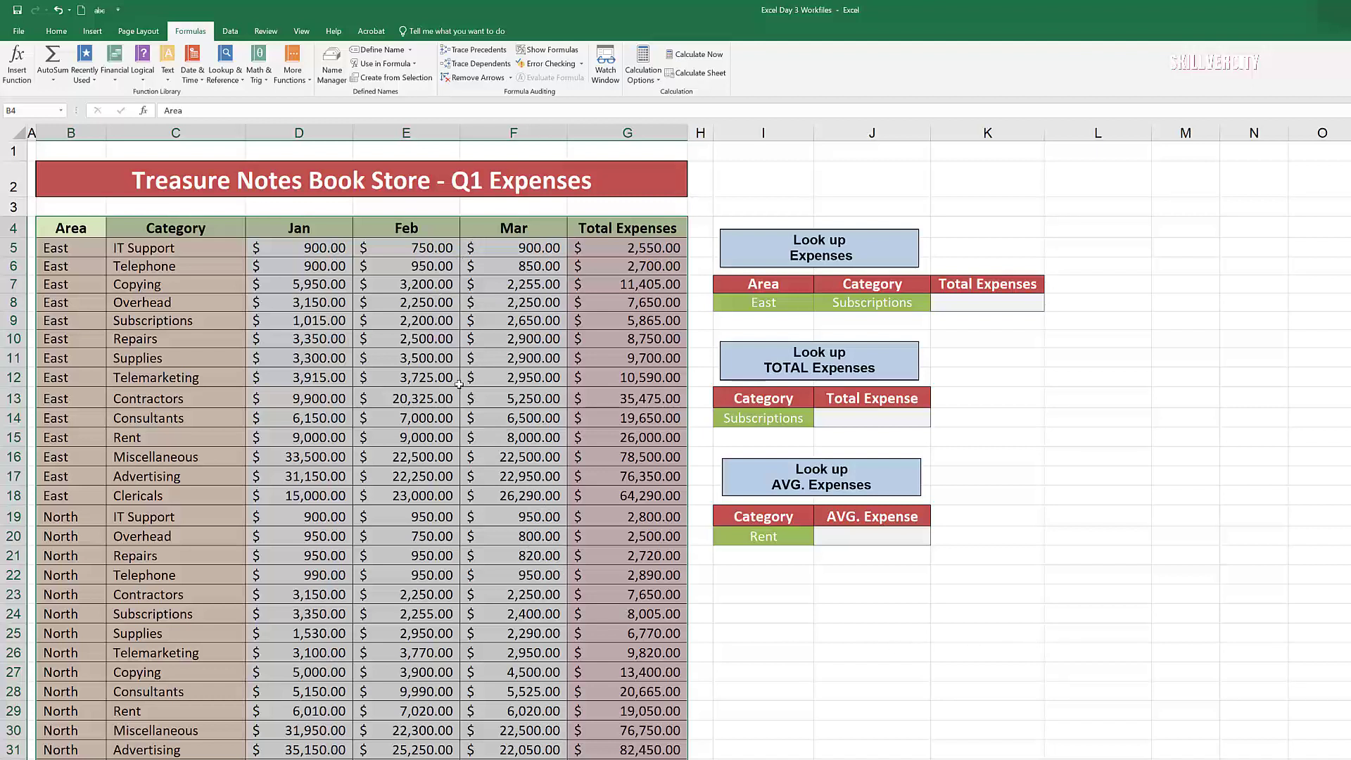
click(415, 64)
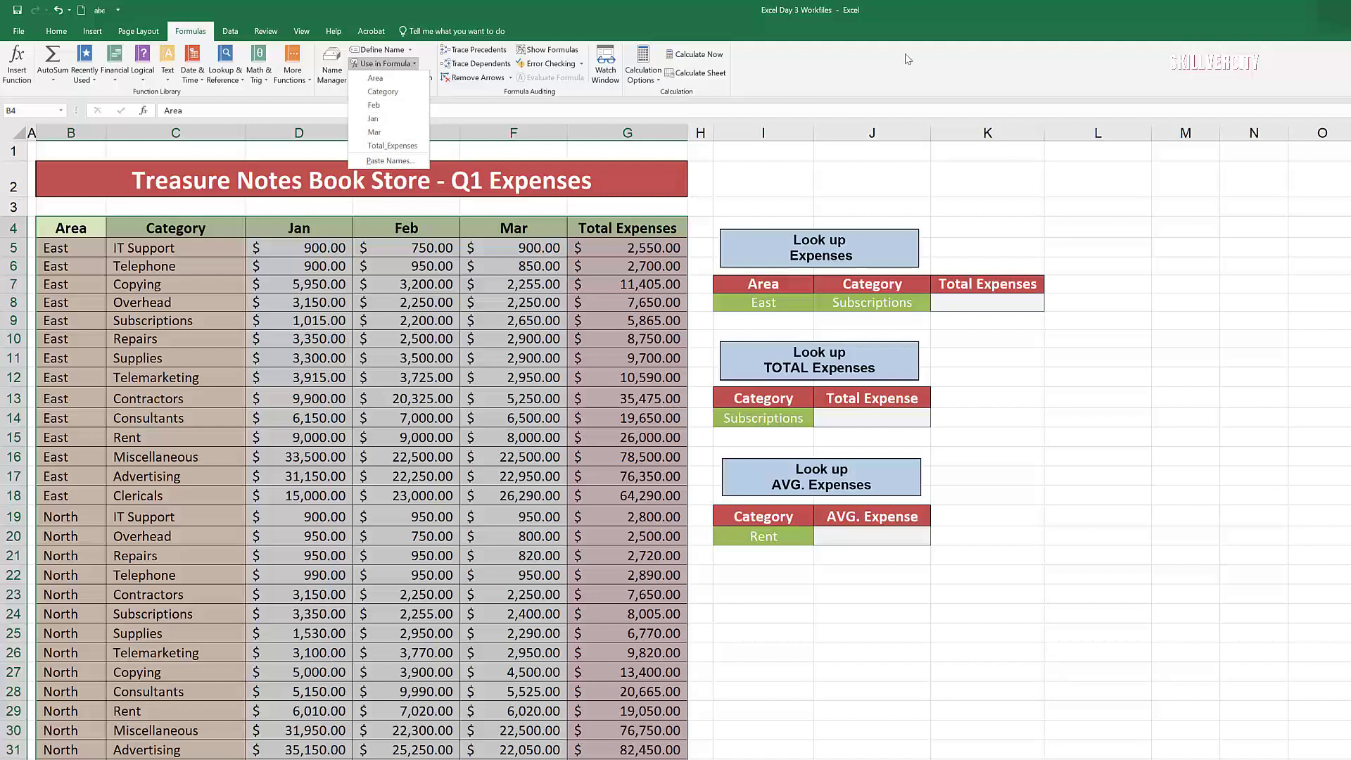
click(919, 33)
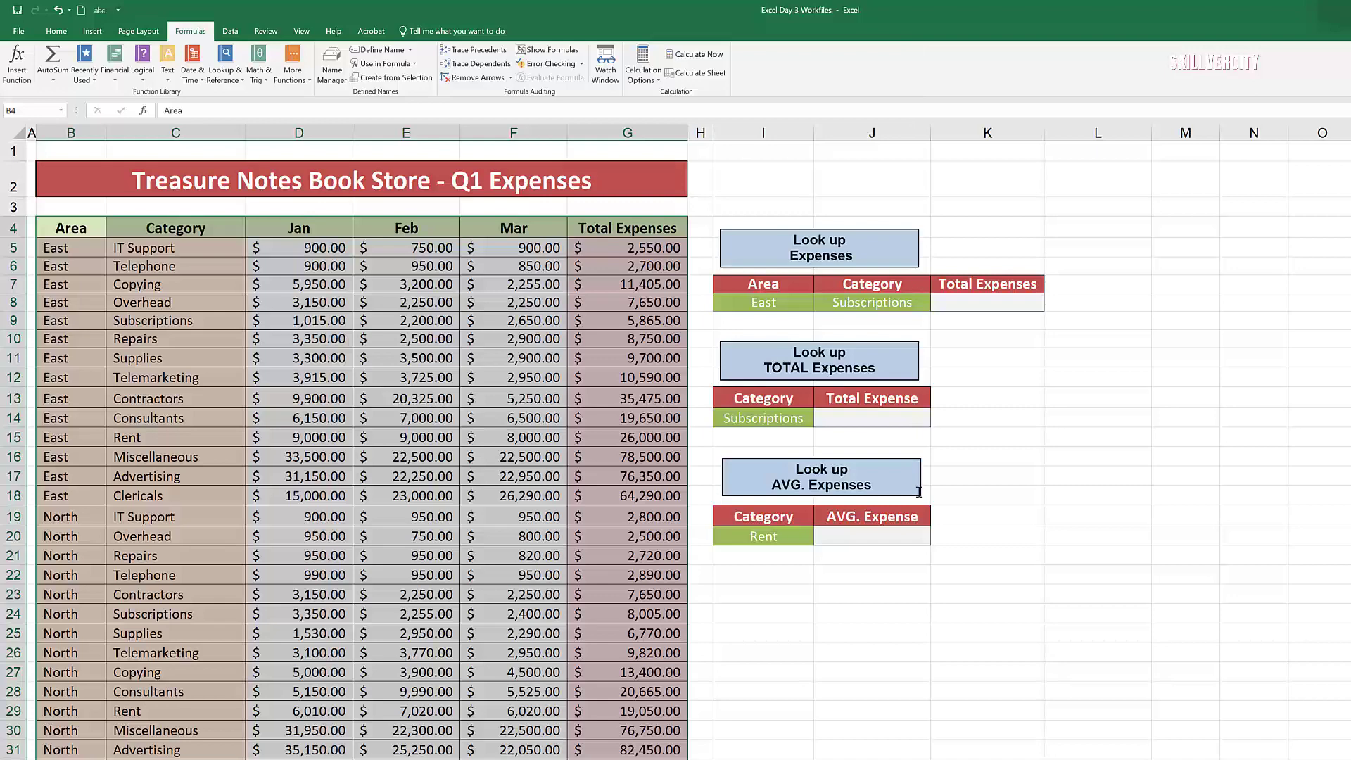
Step: Insert the SUMIF function in the Total Expense cell J14 by searching the function library for sumif
click(851, 420)
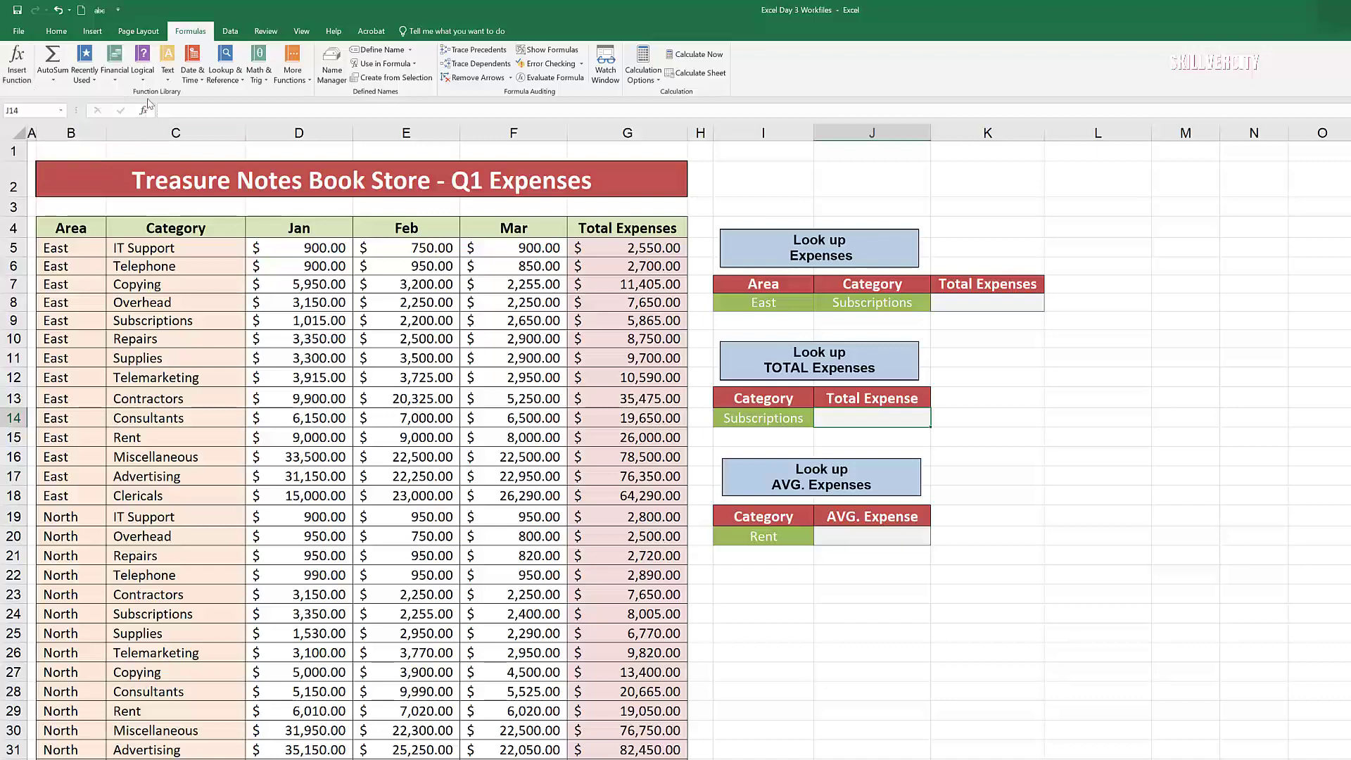
click(18, 71)
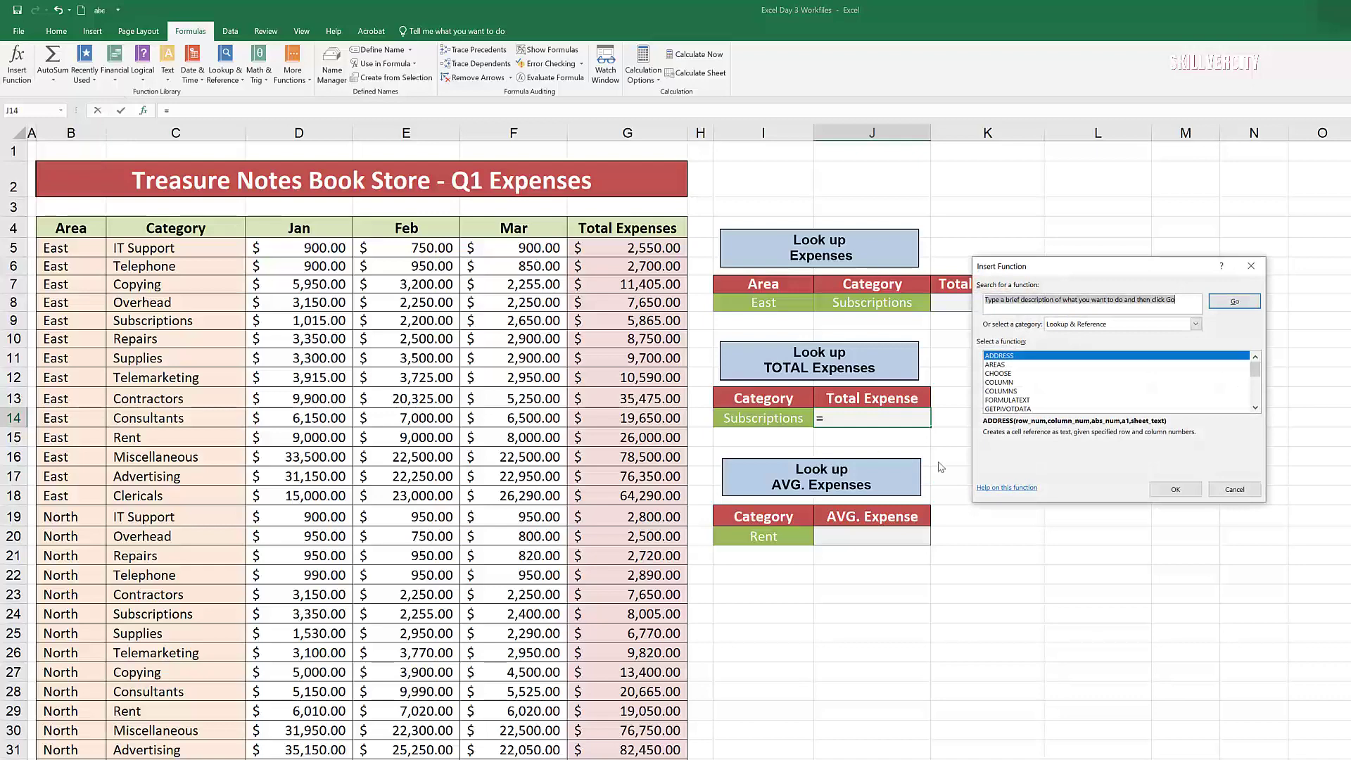
scroll(1102, 398, down, 4)
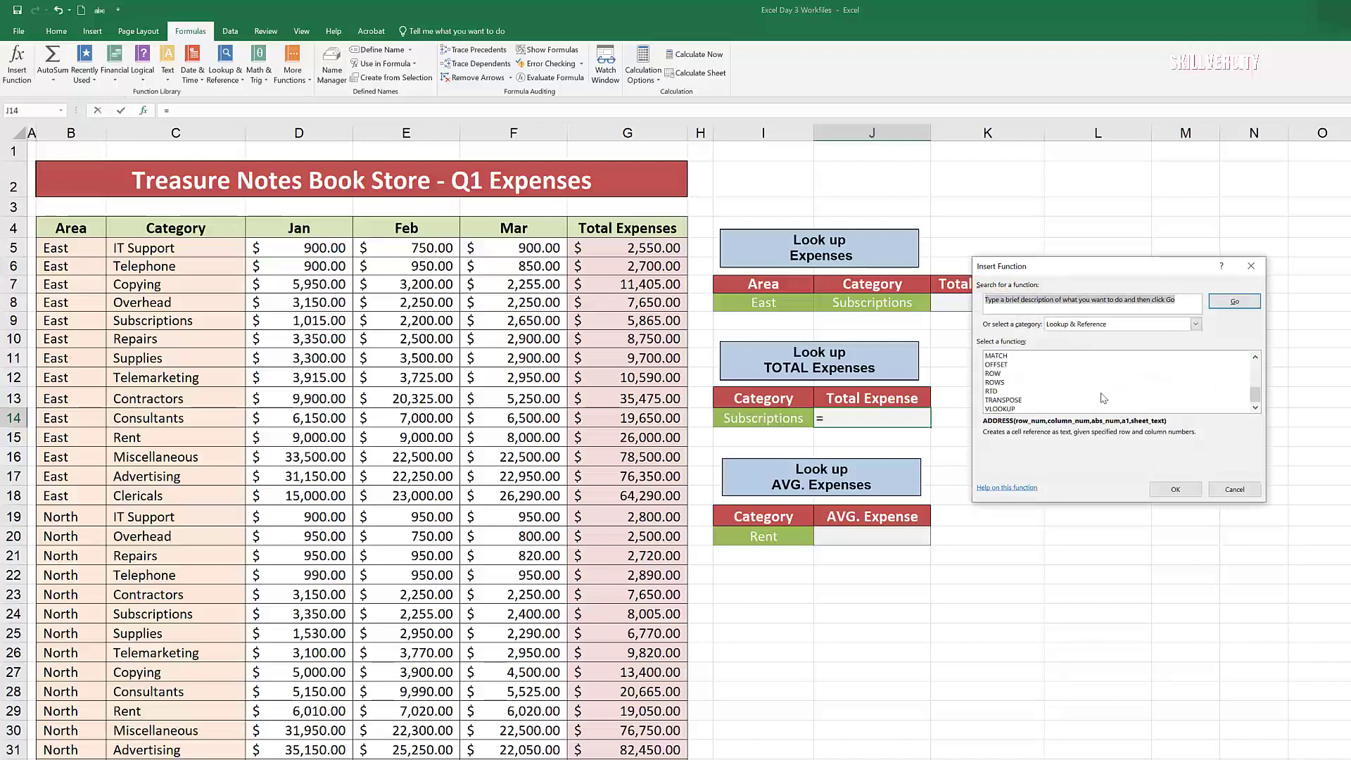
scroll(1102, 398, up, 4)
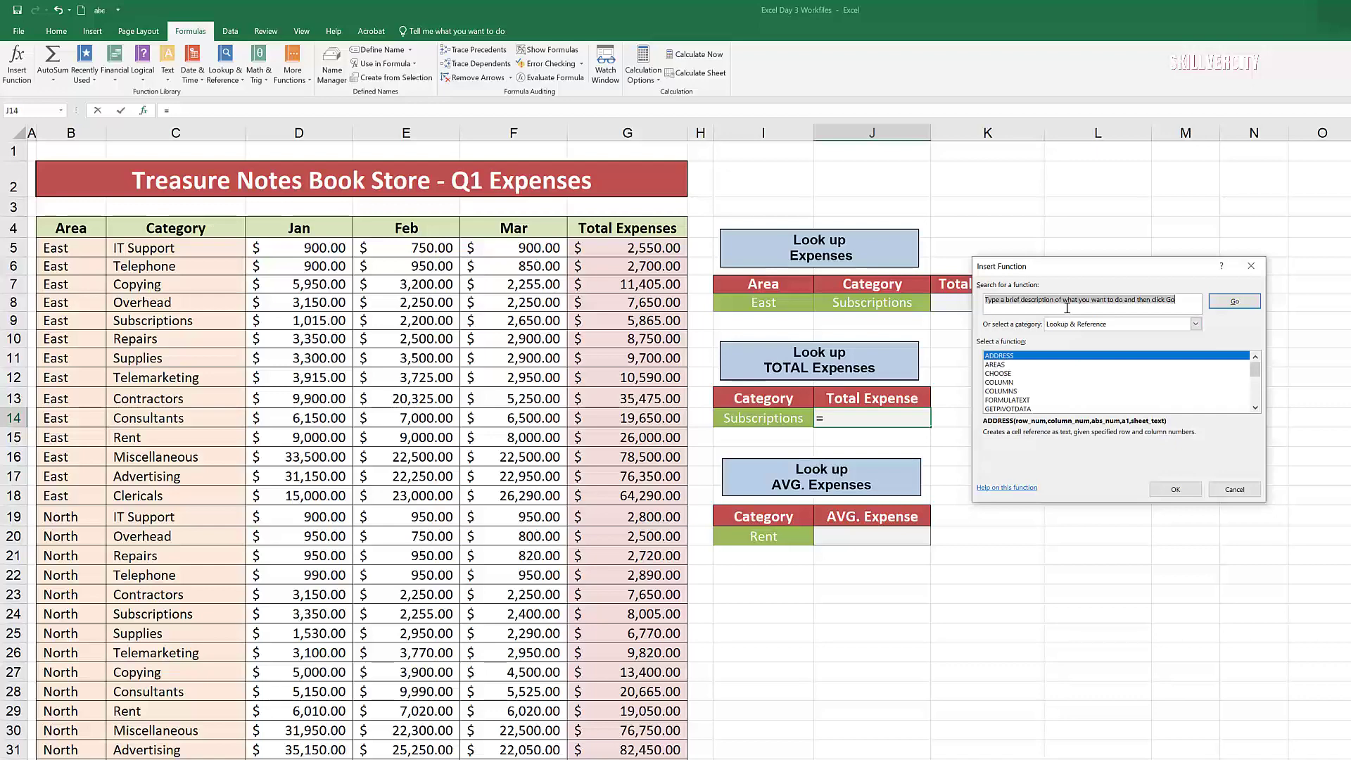
text(sumif)
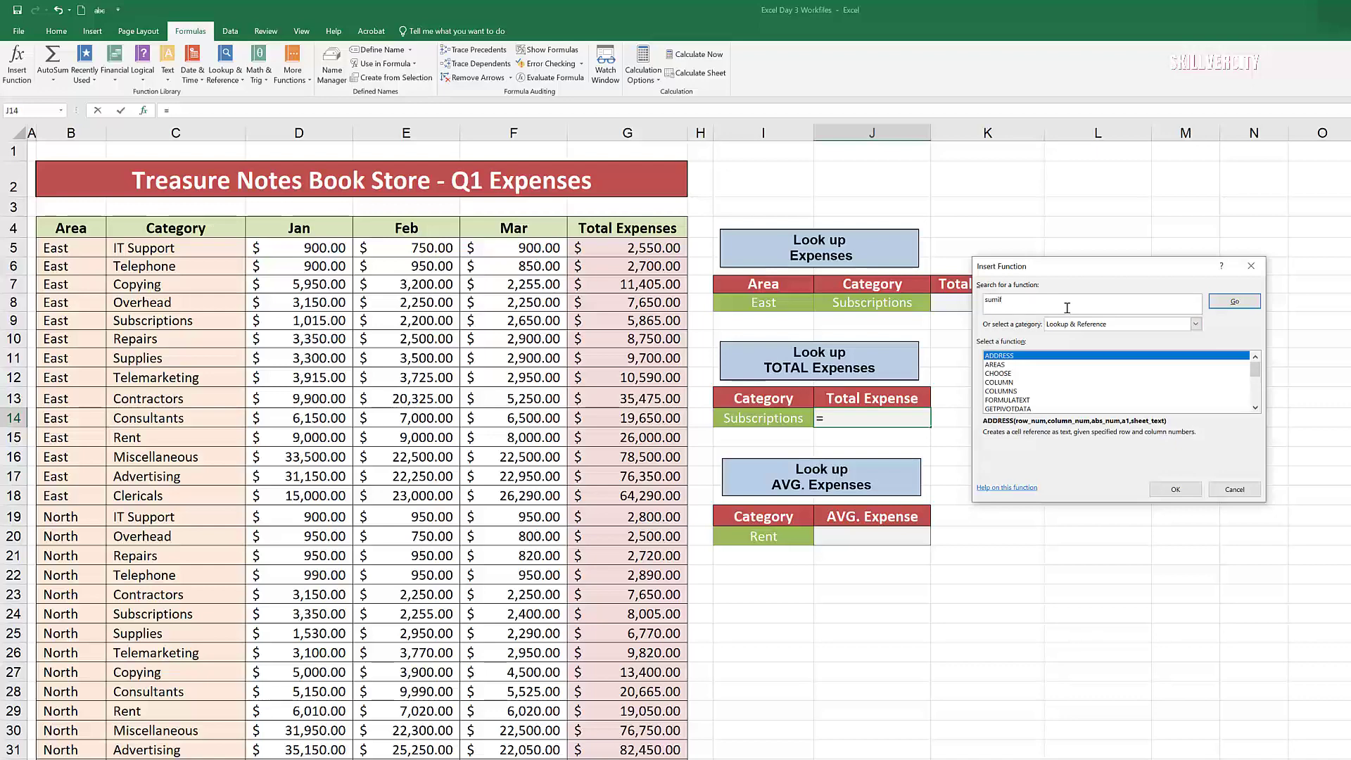
click(1233, 303)
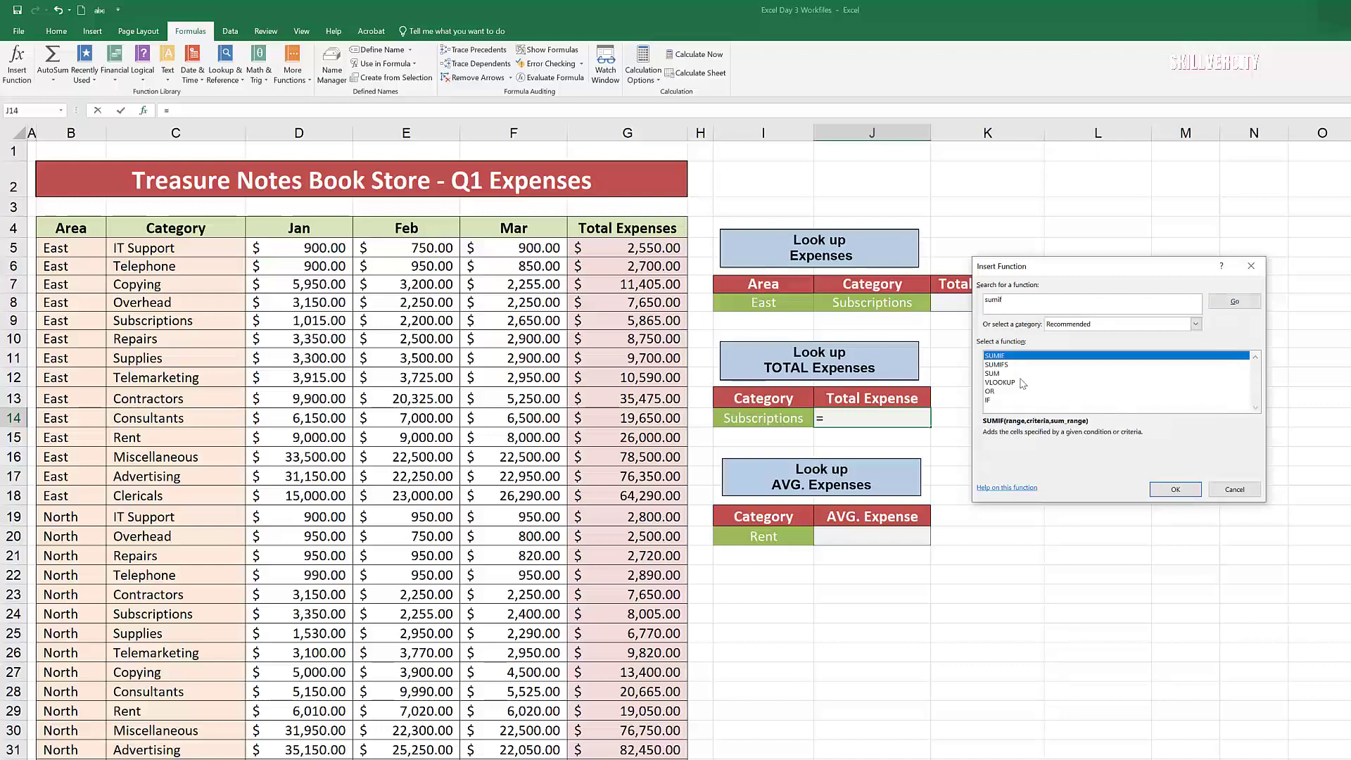
click(1174, 489)
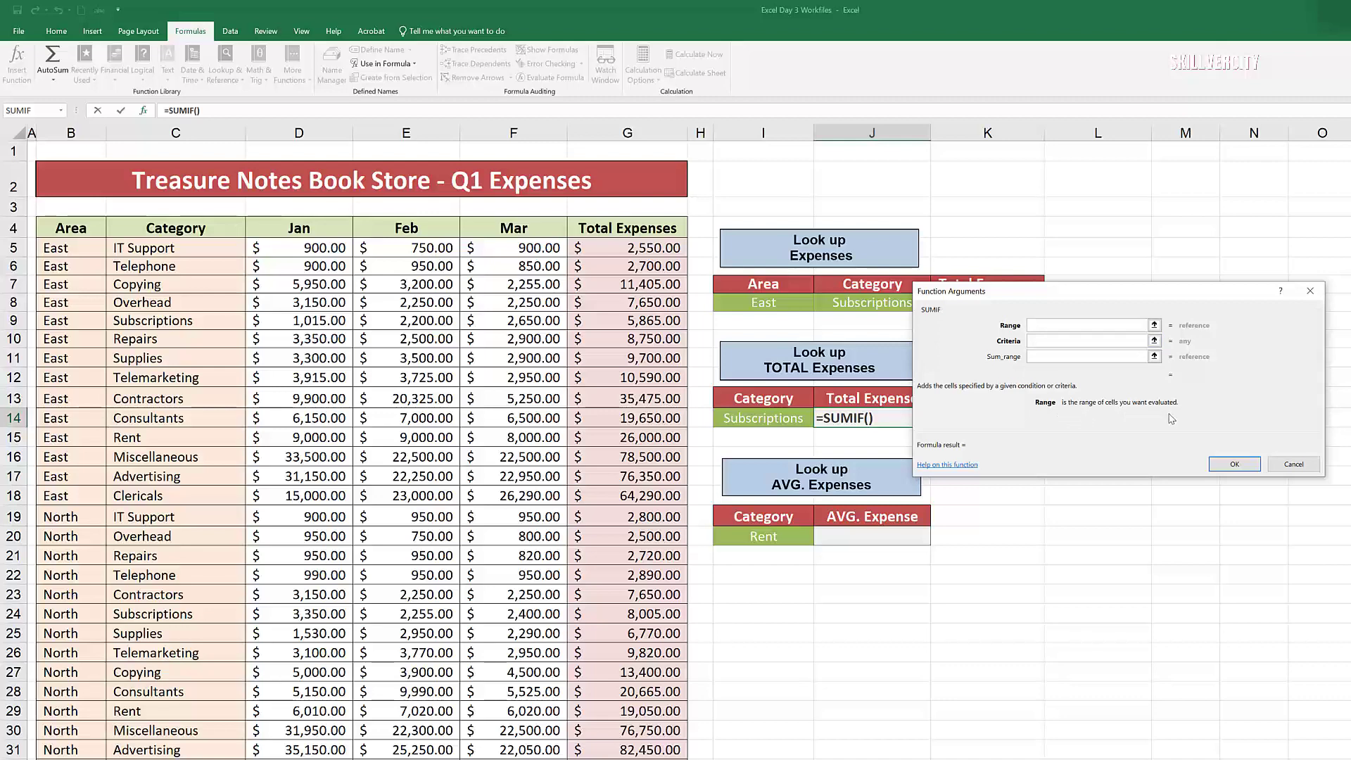
Step: Complete the SUMIF in J14 with Category as the range, I14 as the criteria and Total_Expenses as the sum range
scroll(1061, 327, down, 1)
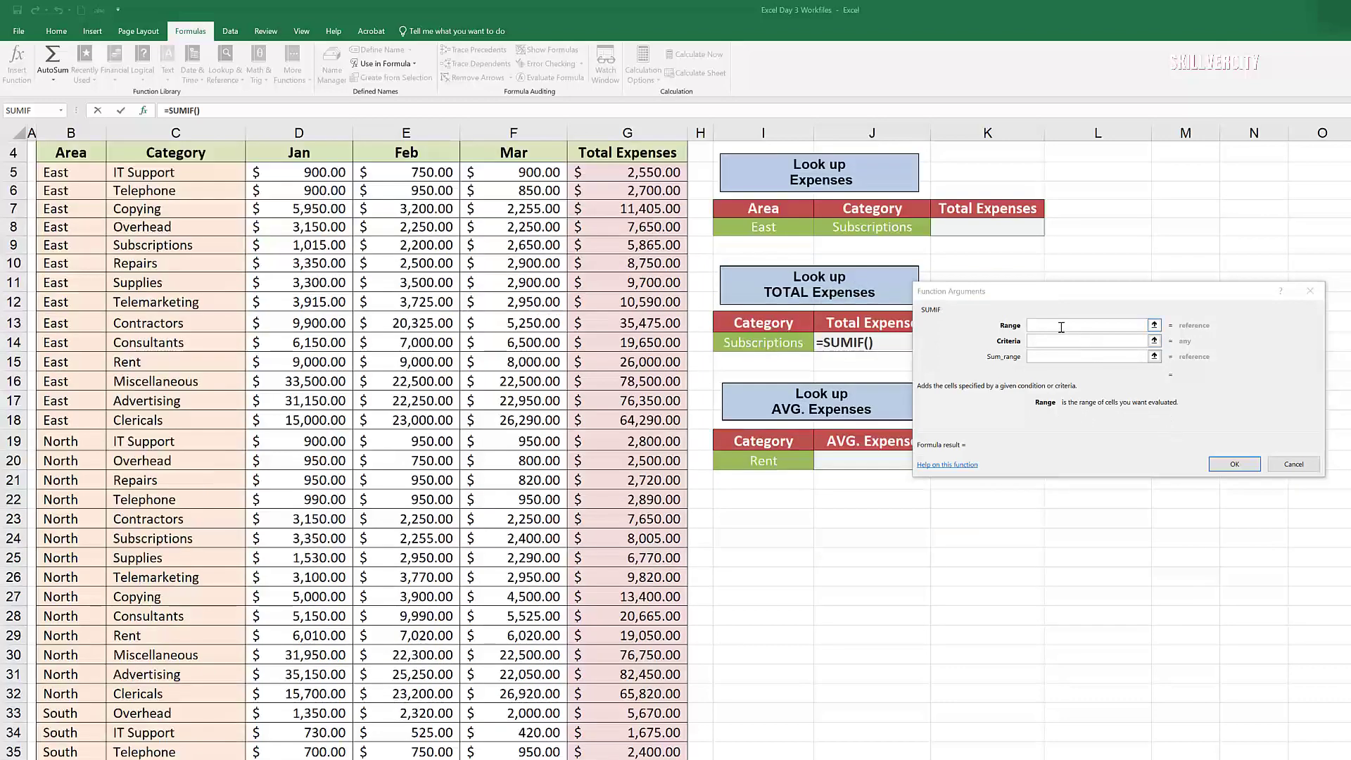
click(1061, 326)
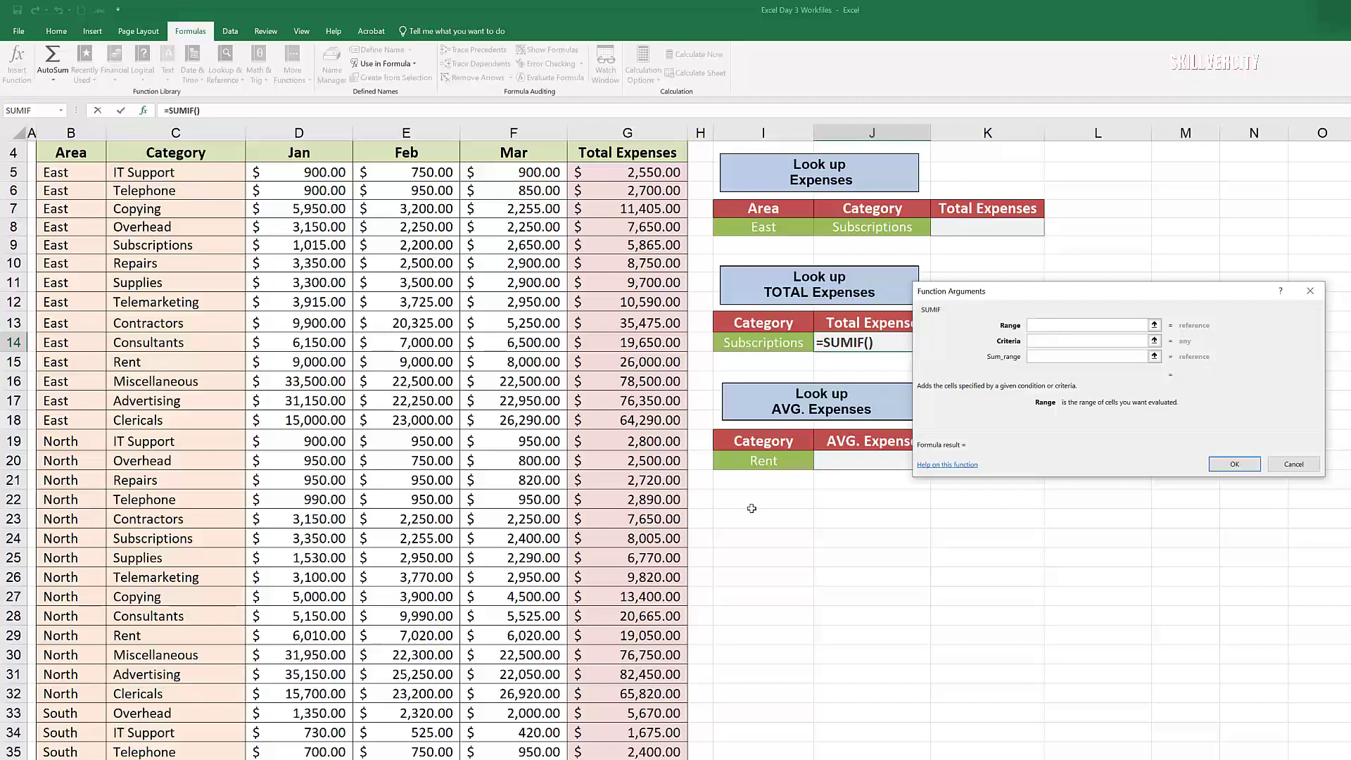
click(412, 64)
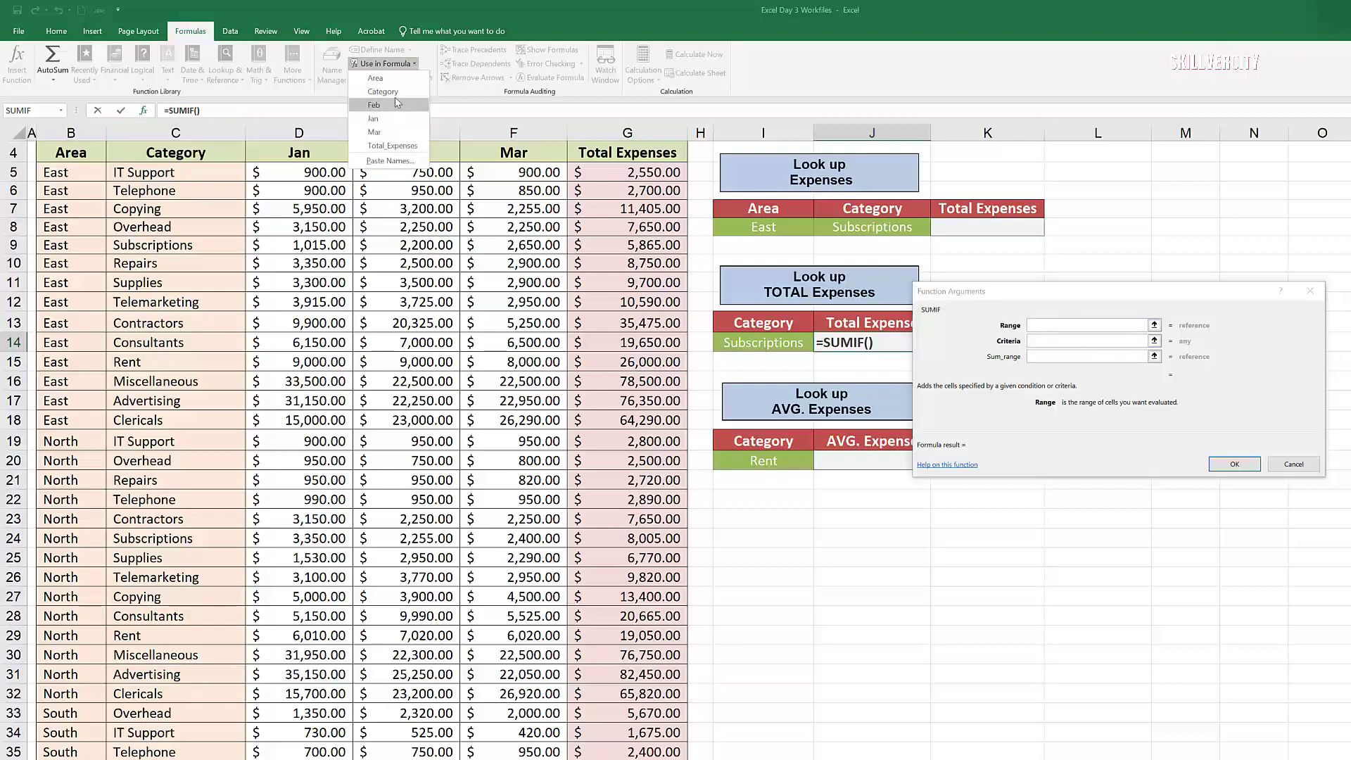
click(396, 97)
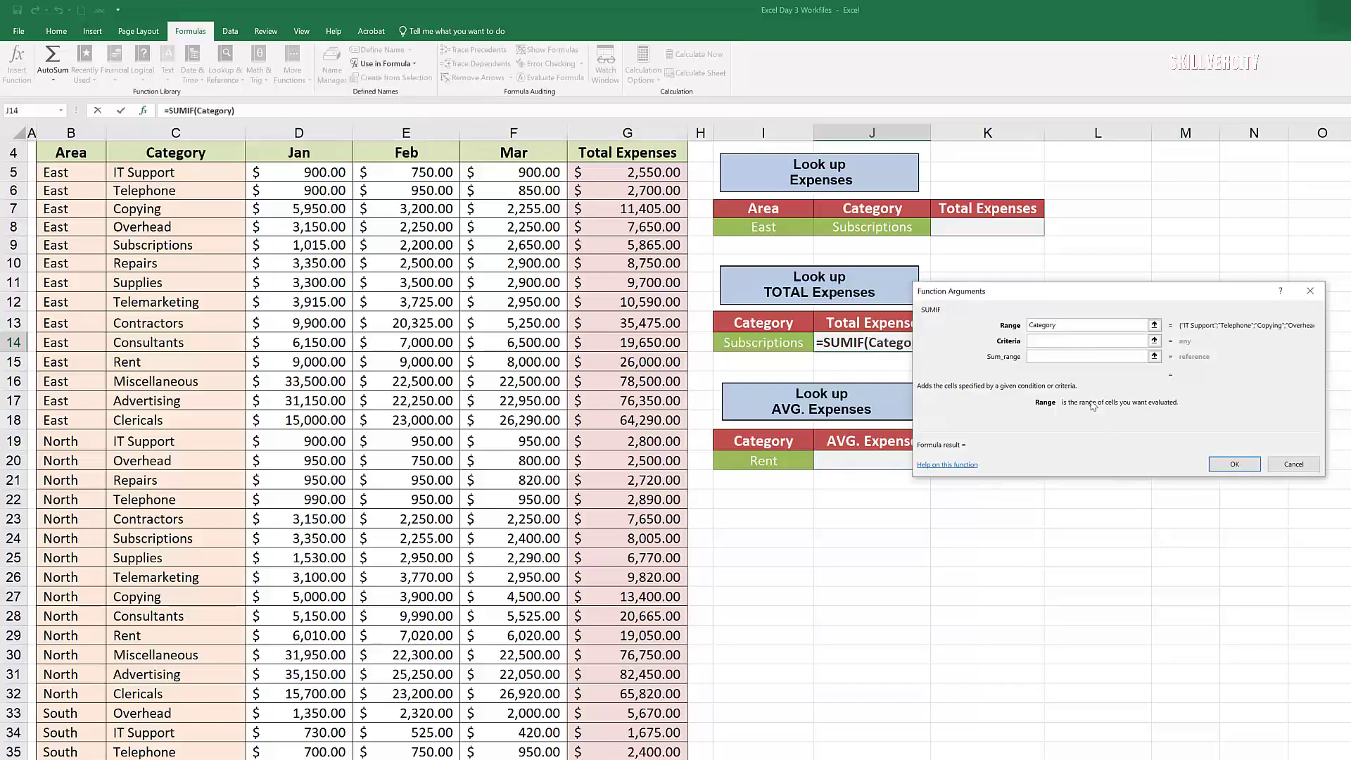
click(1051, 340)
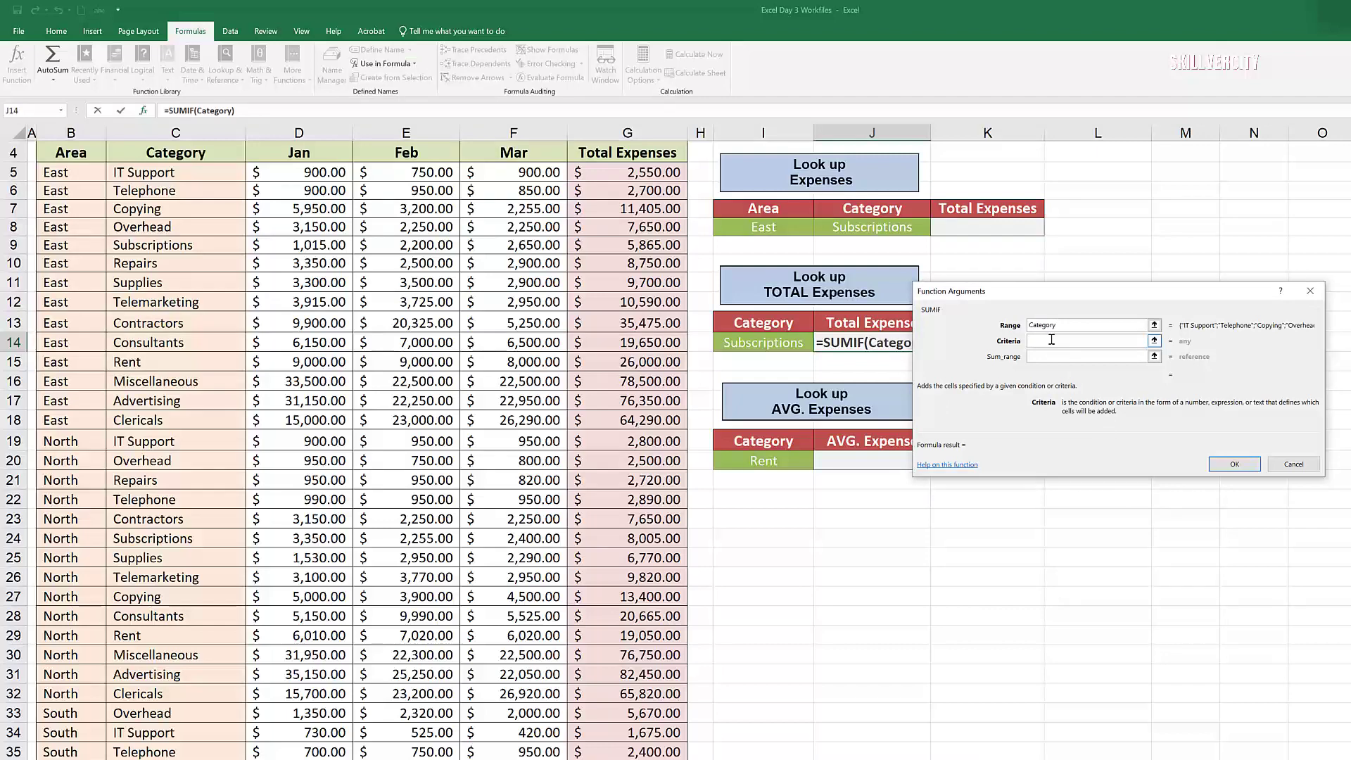
click(772, 344)
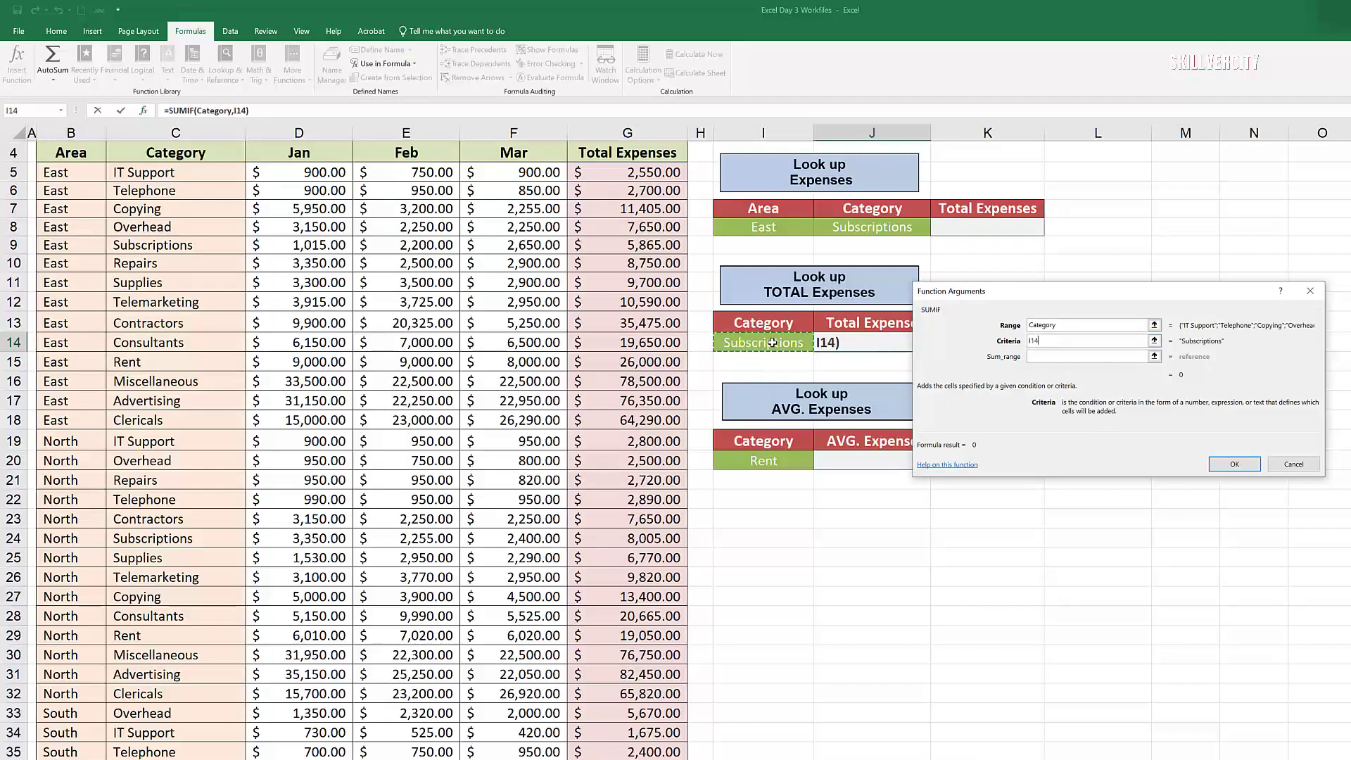
click(1046, 356)
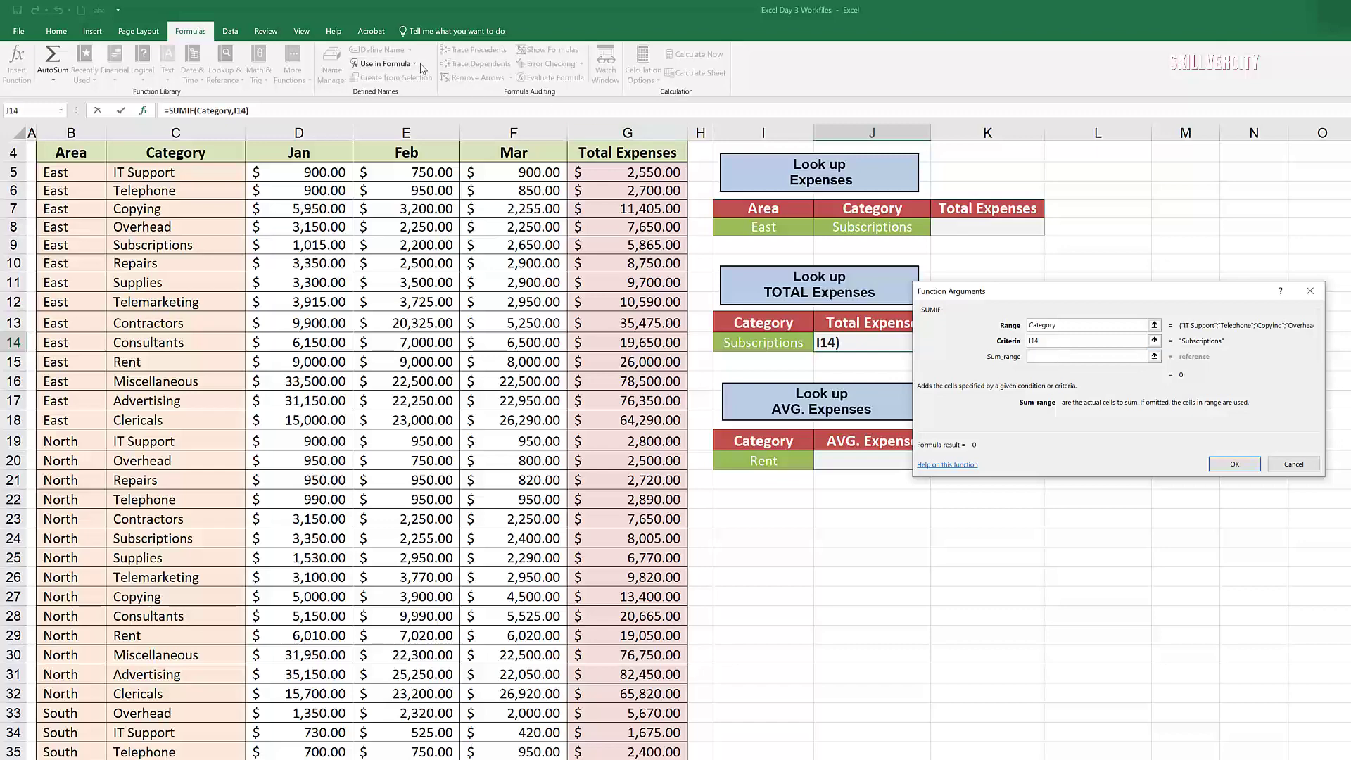
click(413, 64)
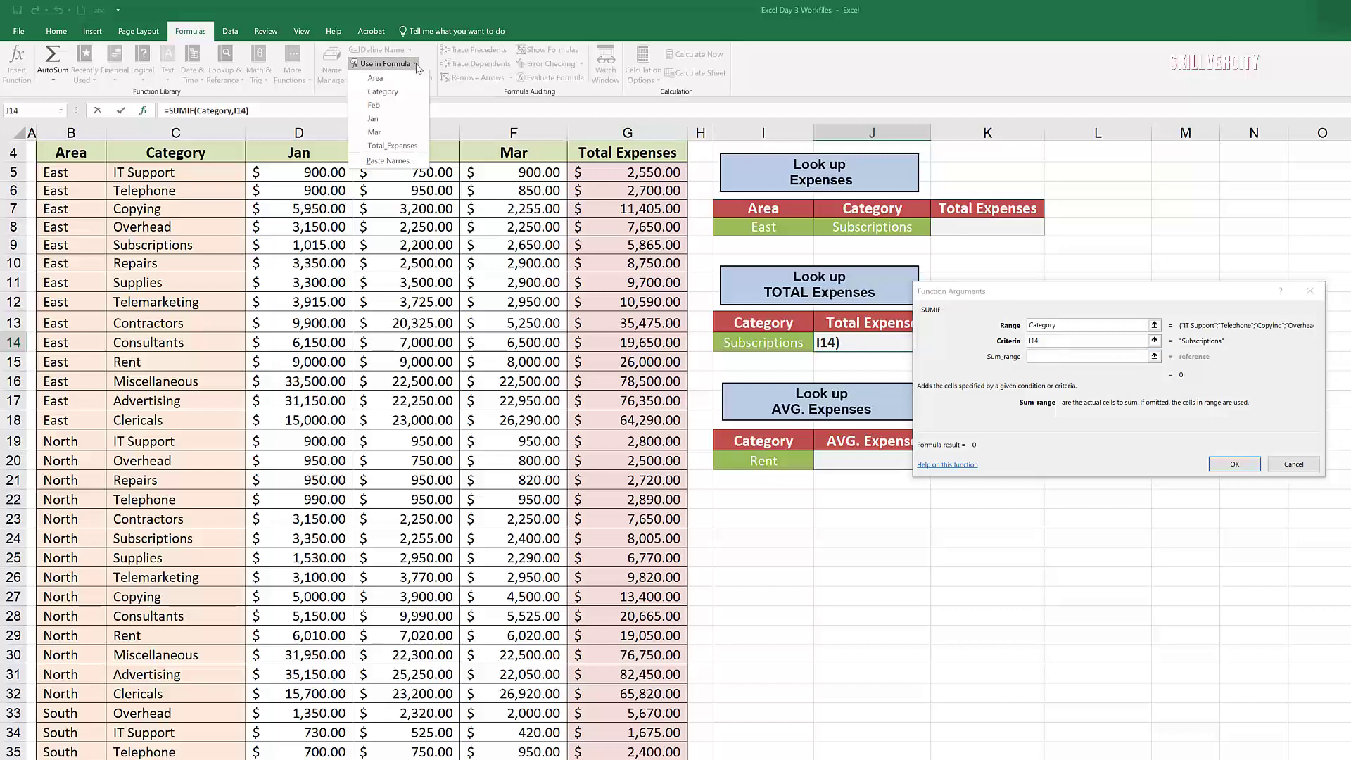
click(403, 146)
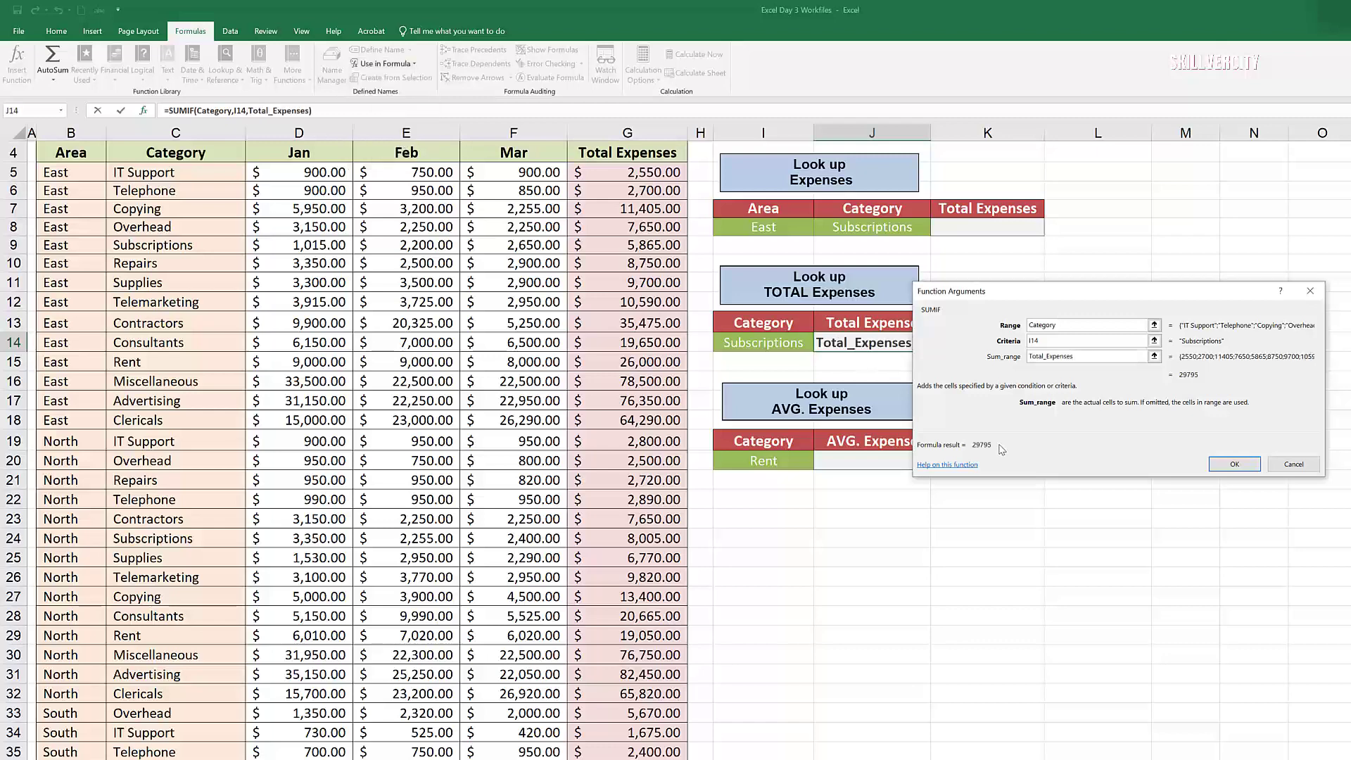
click(1236, 464)
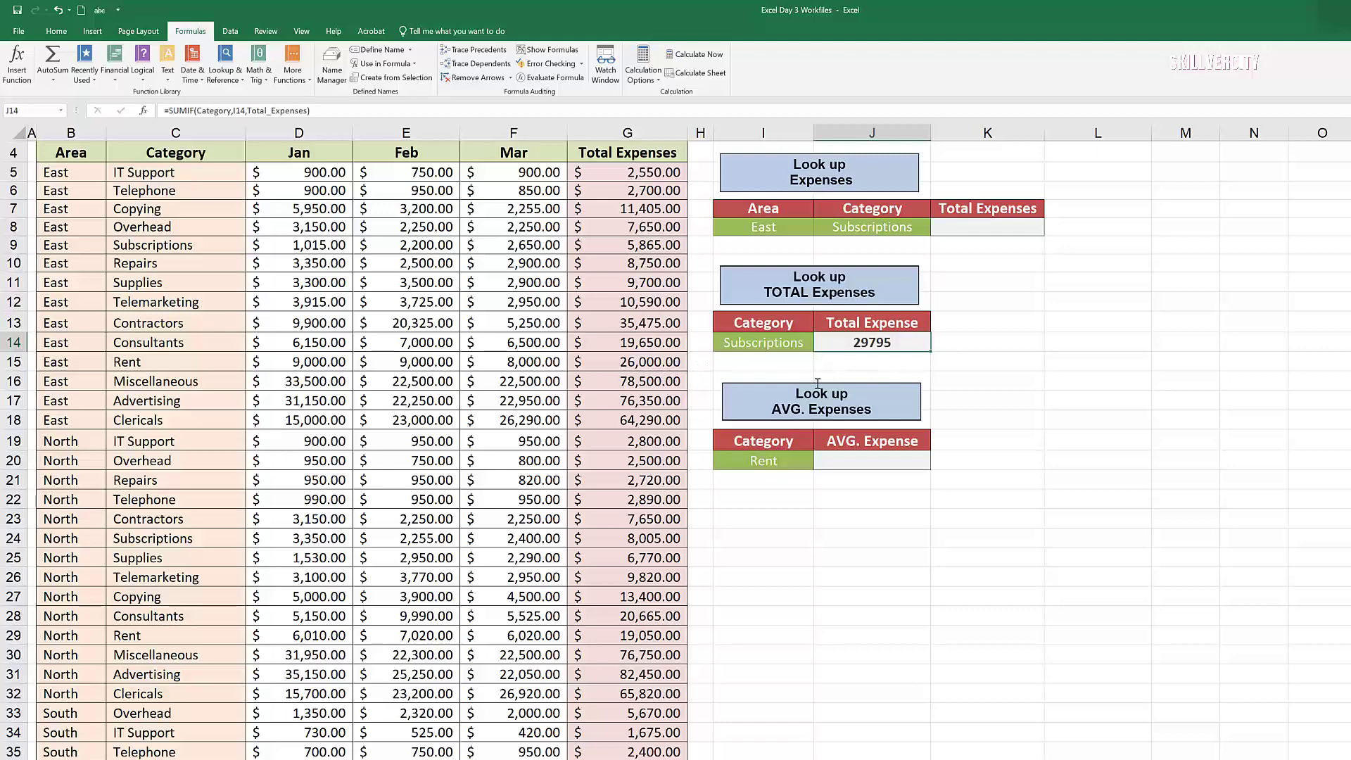
Step: Change the category in I14 of the total expenses lookup to Clericals
click(776, 346)
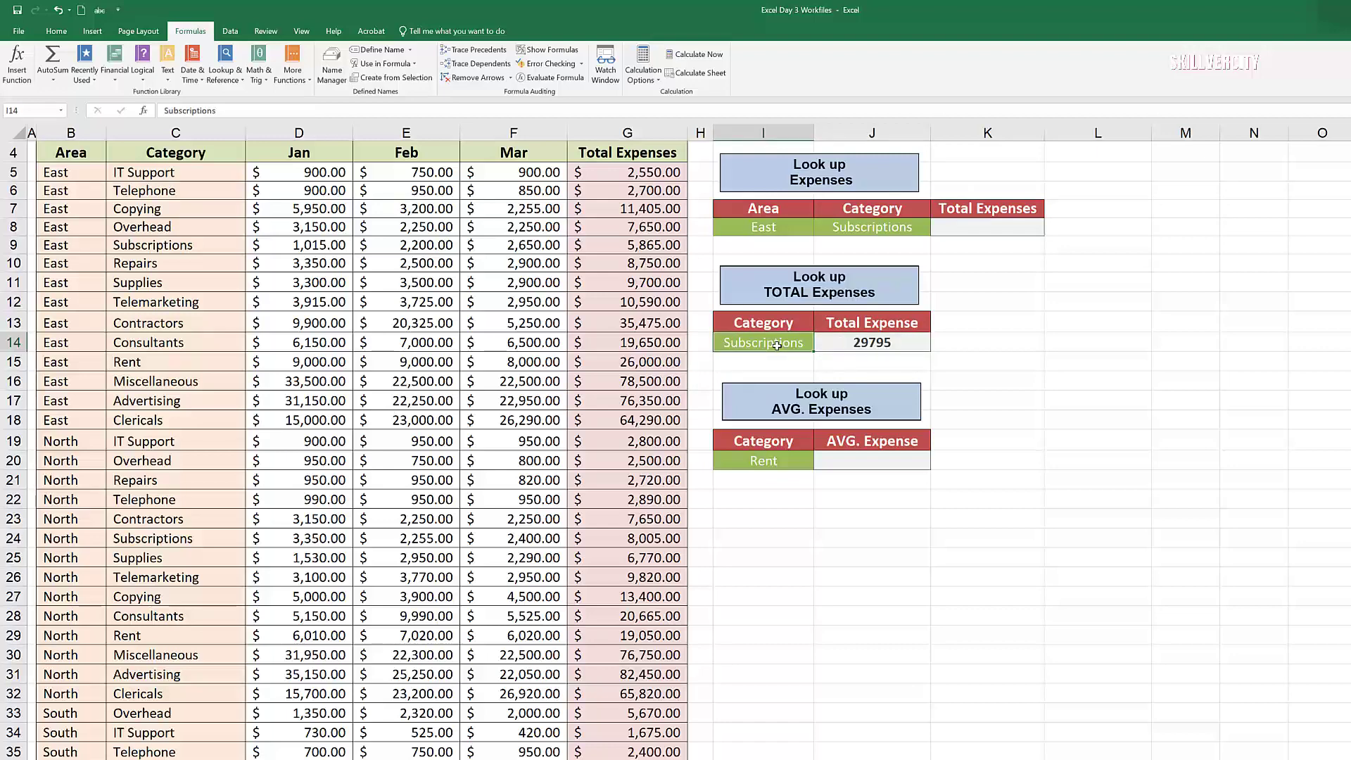
text(Cleri)
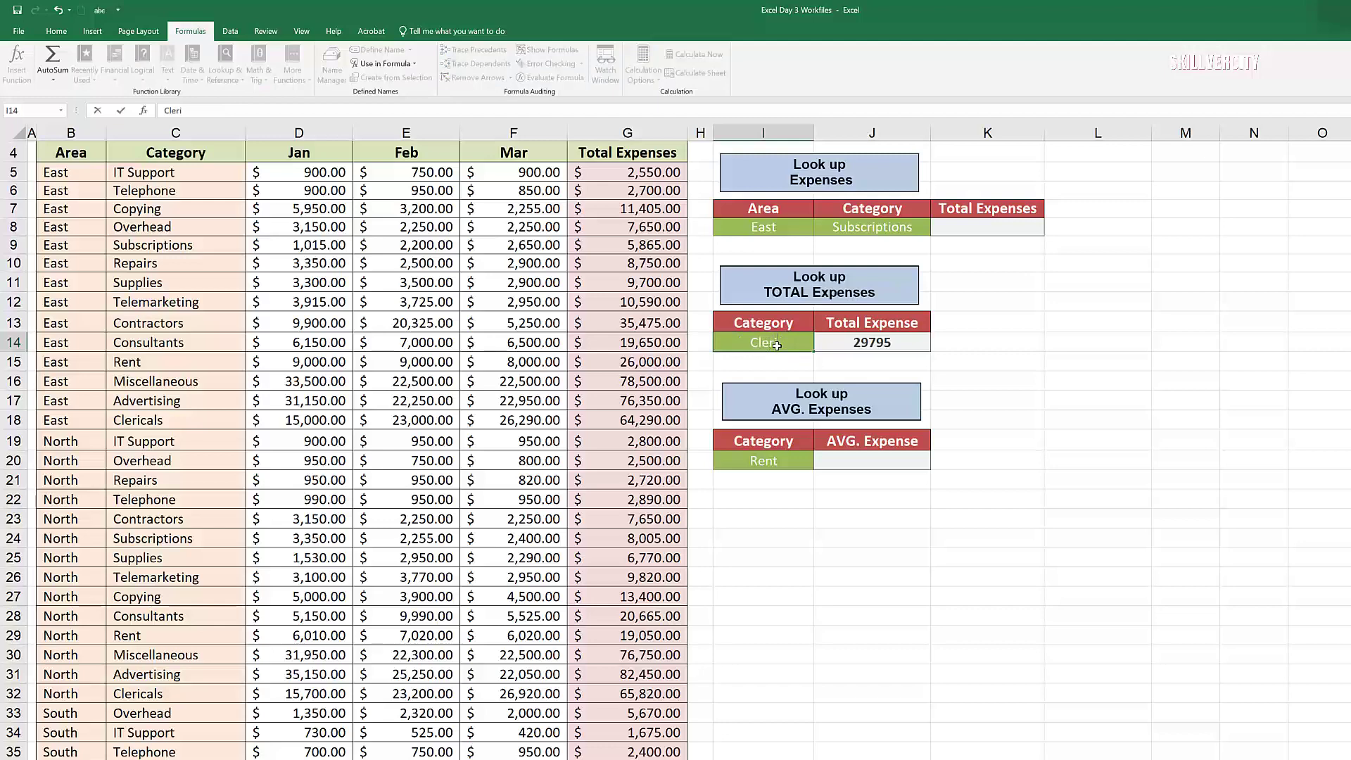
text(cals)
click(1096, 395)
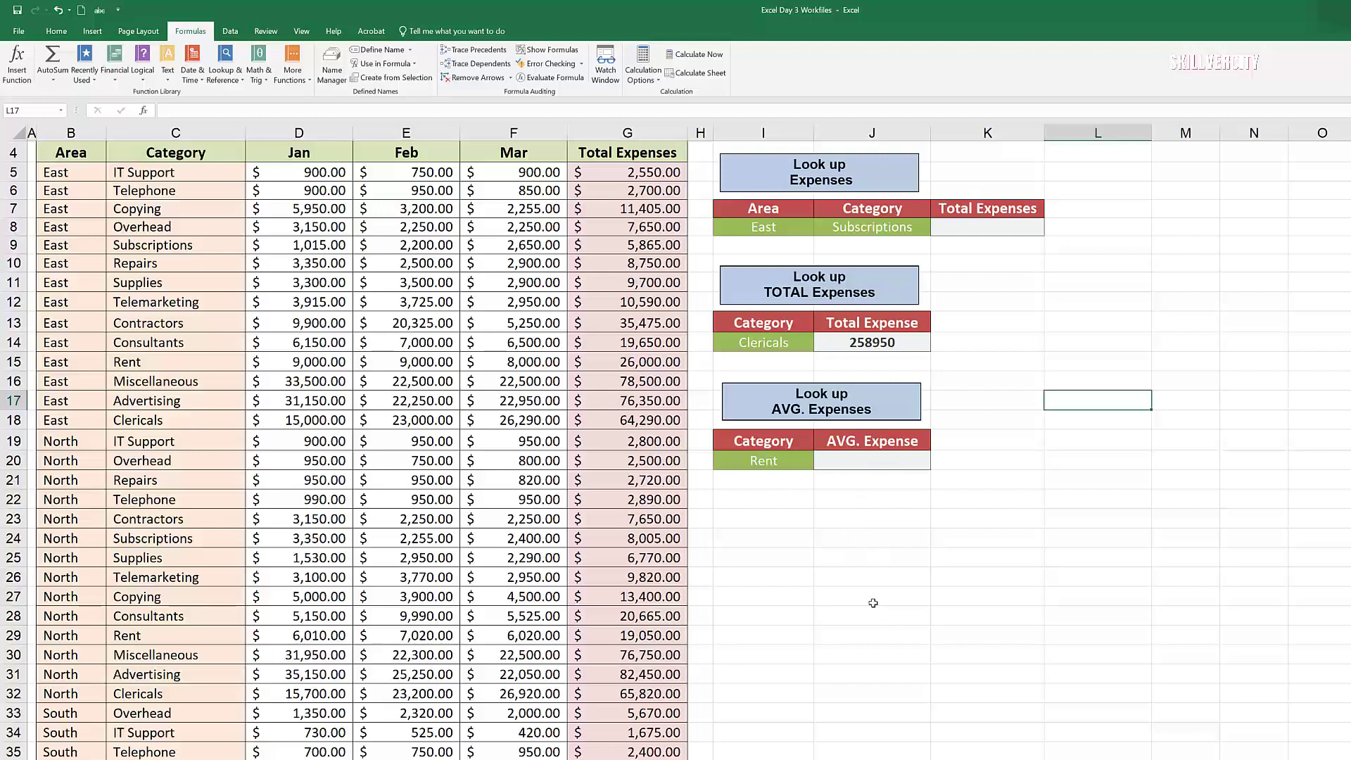
Step: Insert the AVERAGEIF function in the AVG. Expense cell J20 by searching the function library for averageif
click(766, 464)
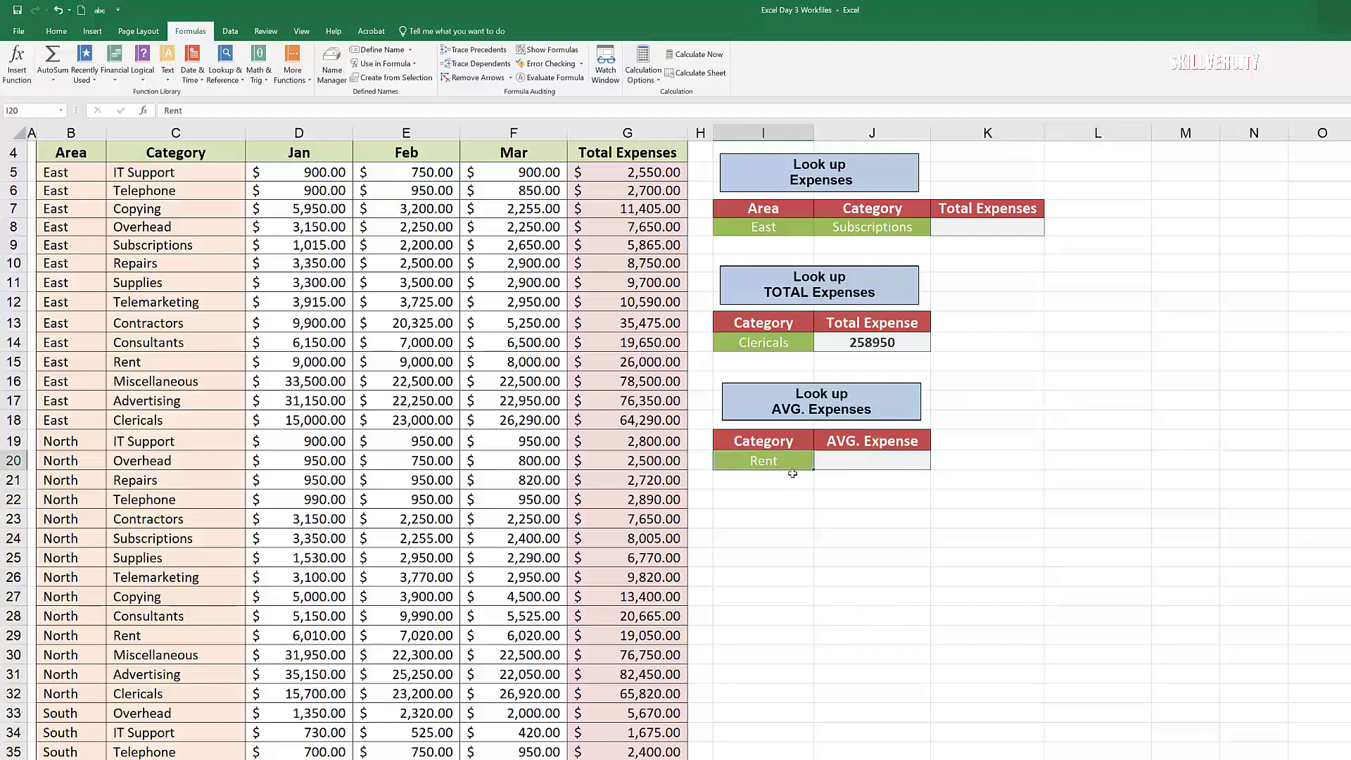
click(860, 465)
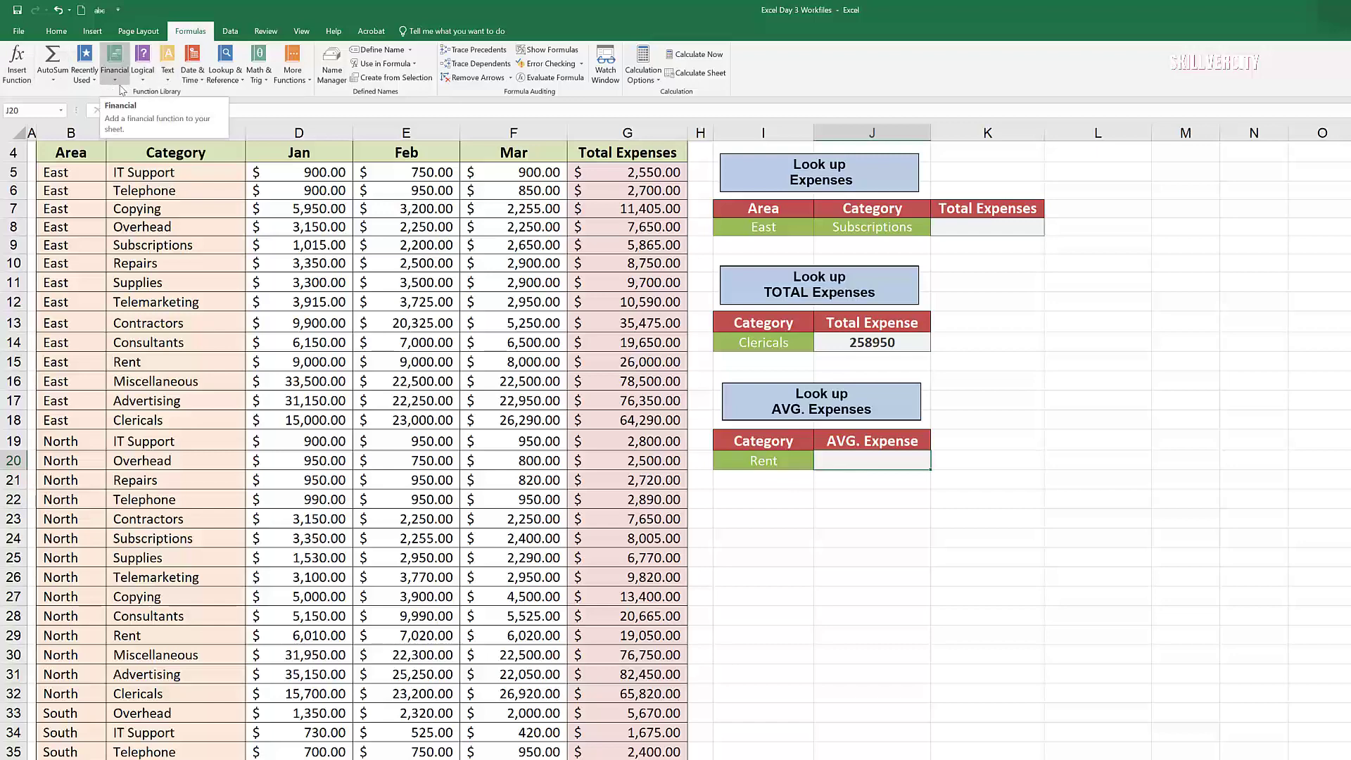
click(17, 65)
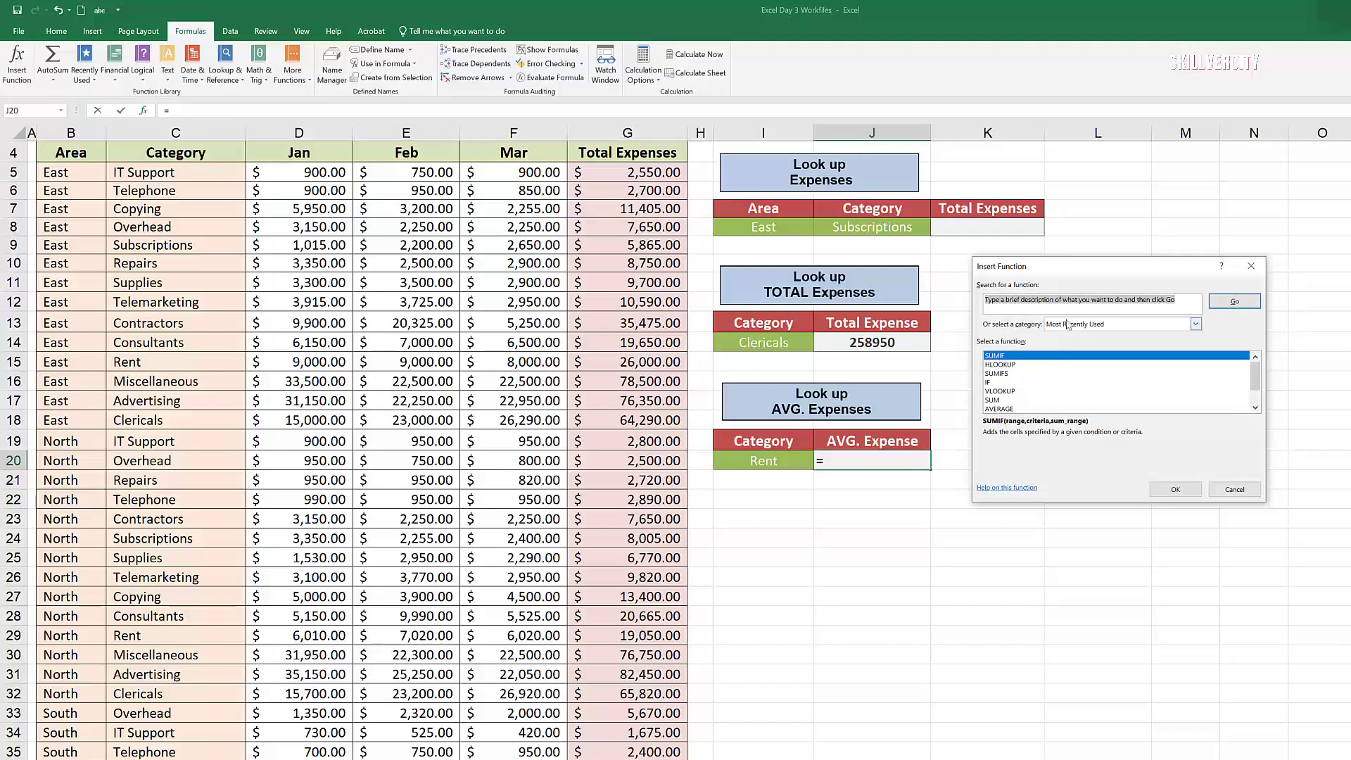
text(averageif)
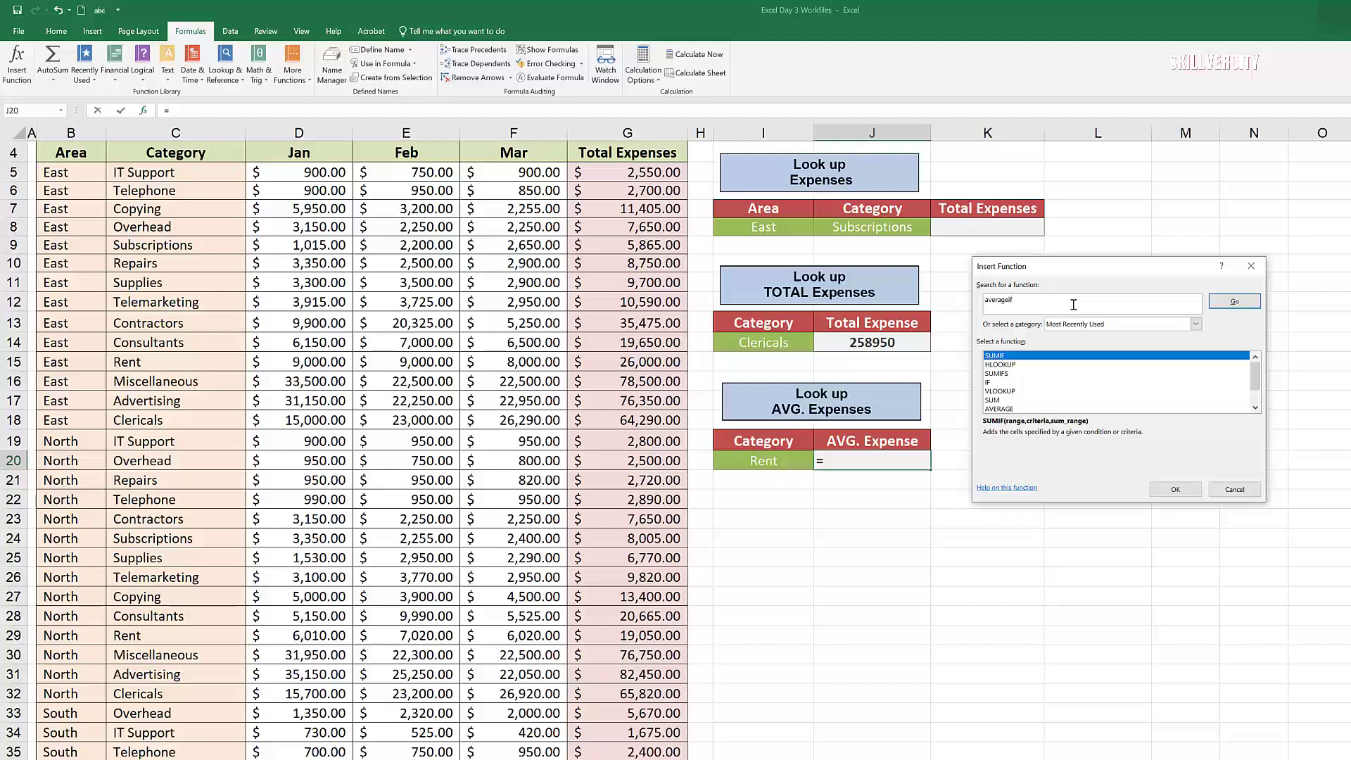
click(1240, 305)
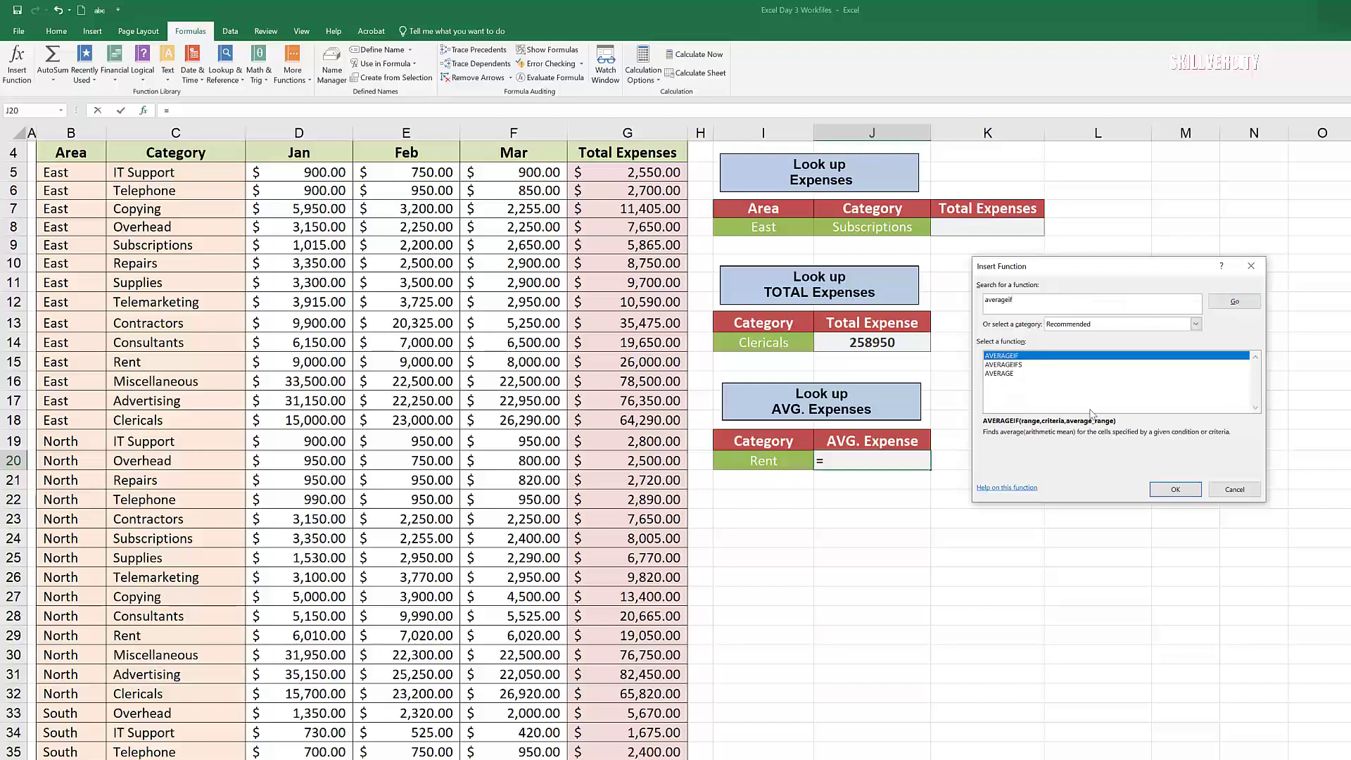
double_click(1024, 357)
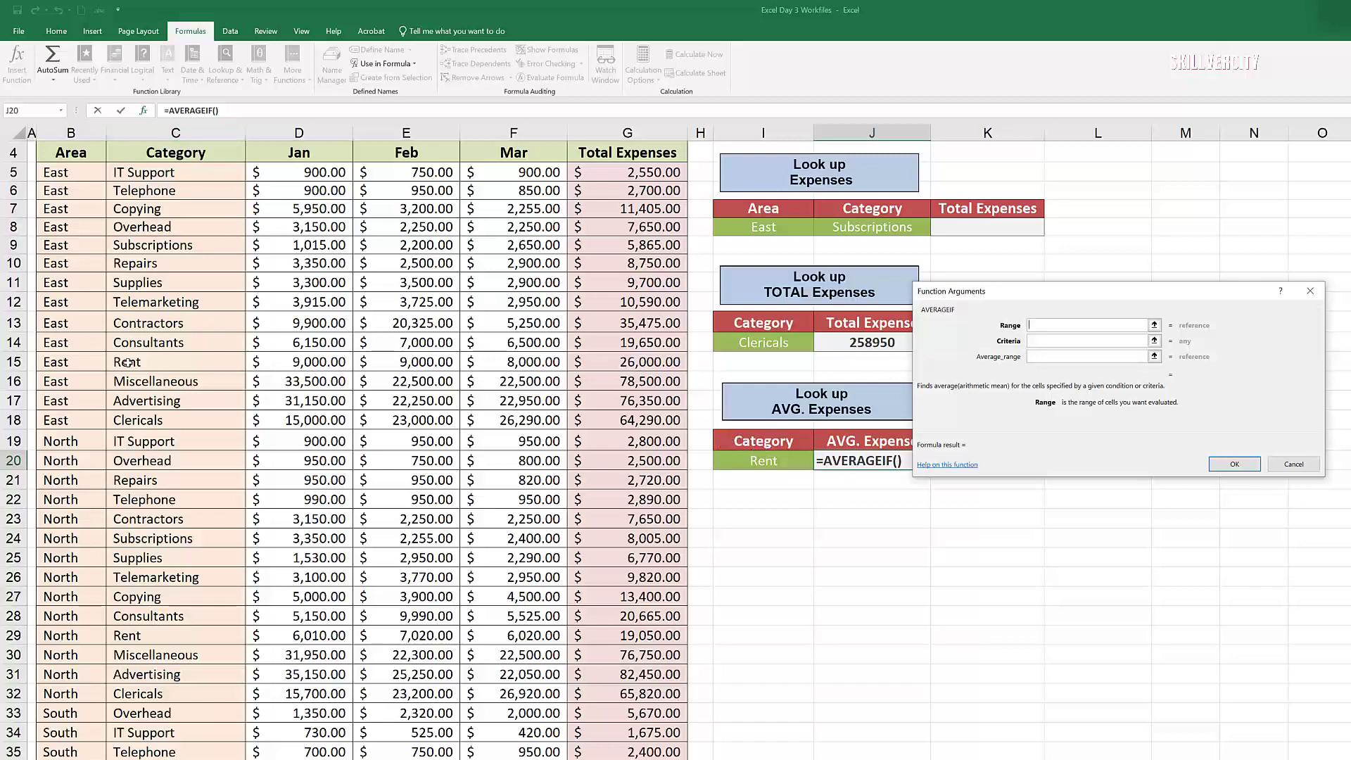
Step: Complete the AVERAGEIF in J20 with Category as the range, I20 as the criteria and Total_Expenses as the average range
click(415, 64)
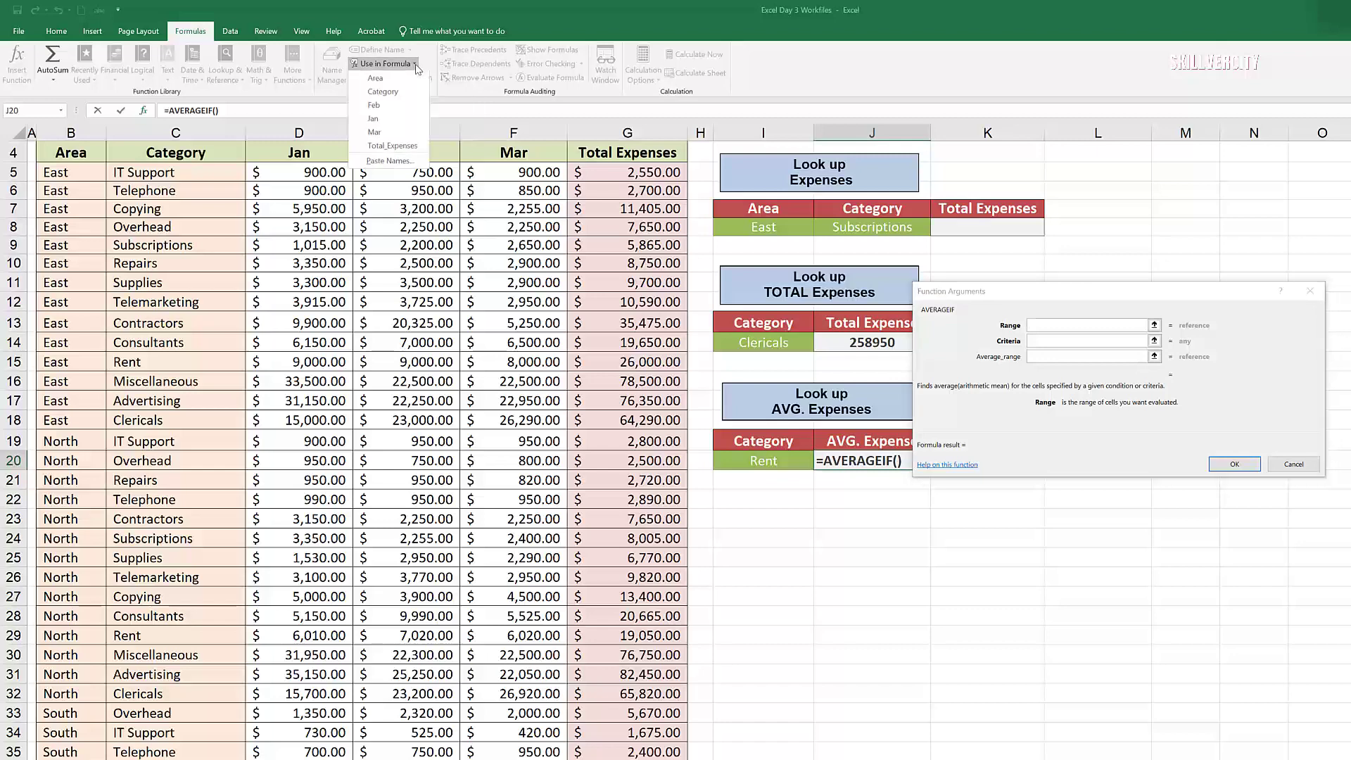
click(394, 92)
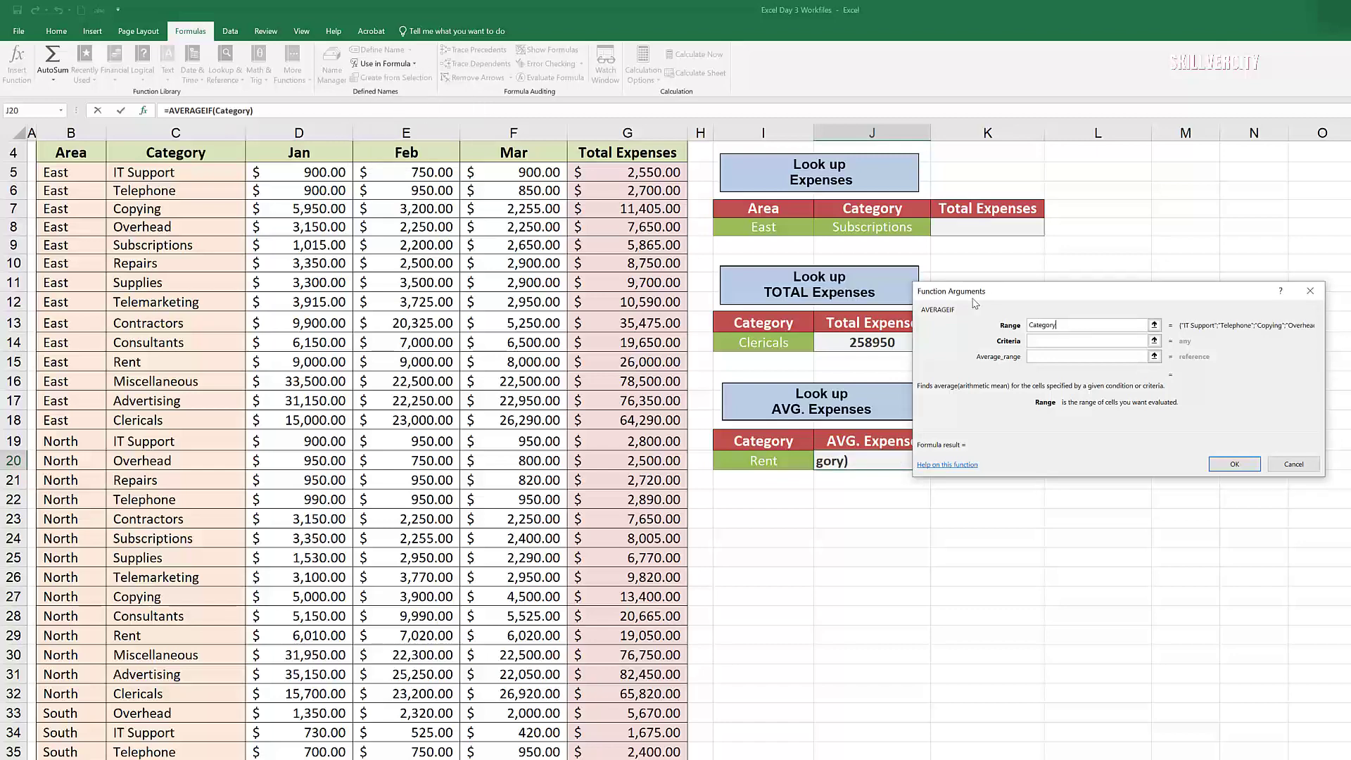
click(1046, 342)
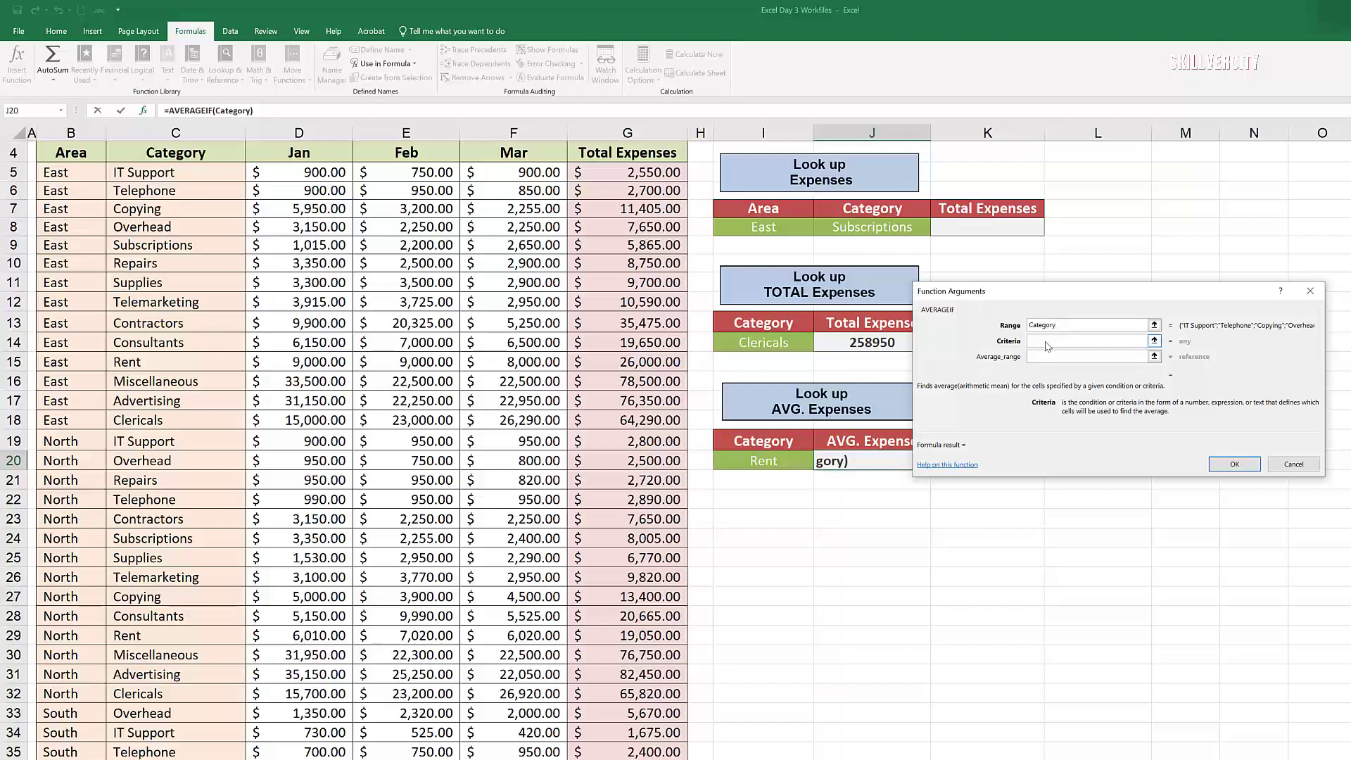
click(758, 461)
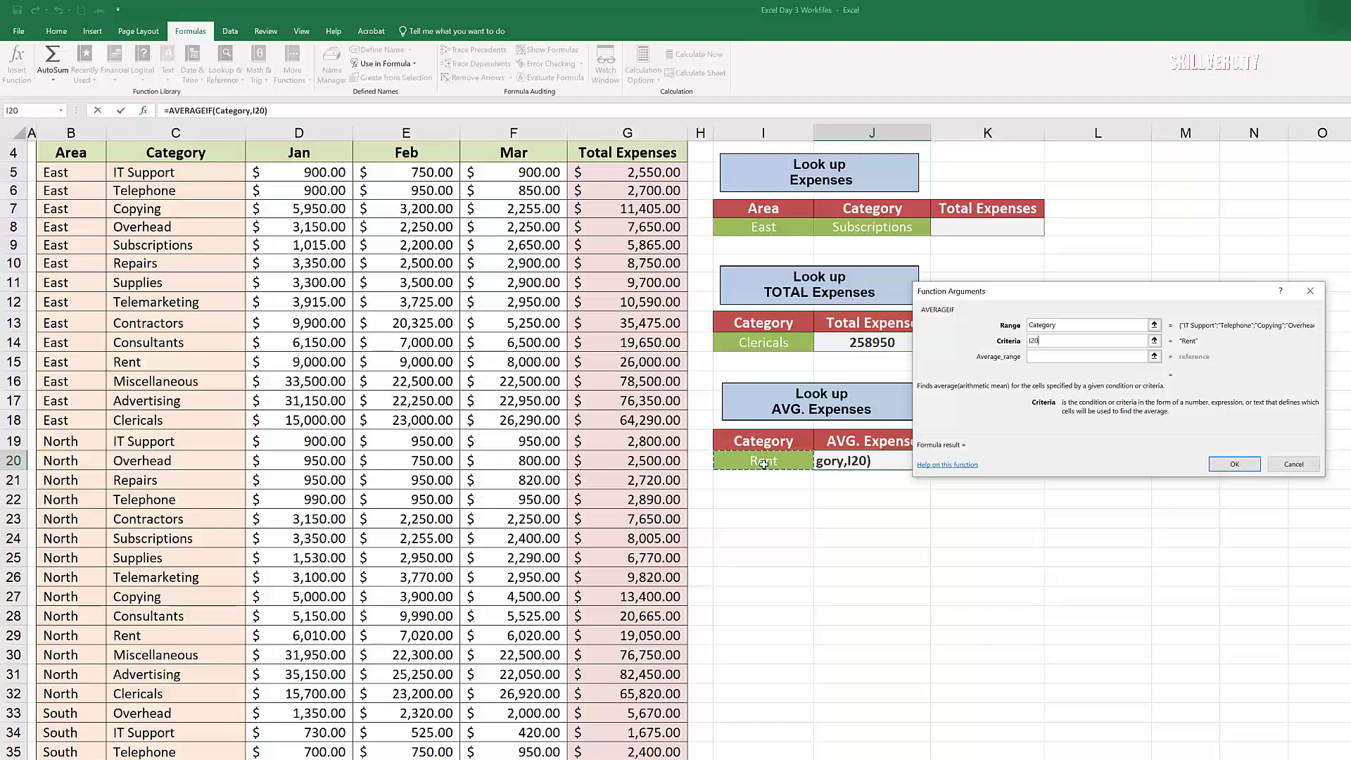
click(1060, 357)
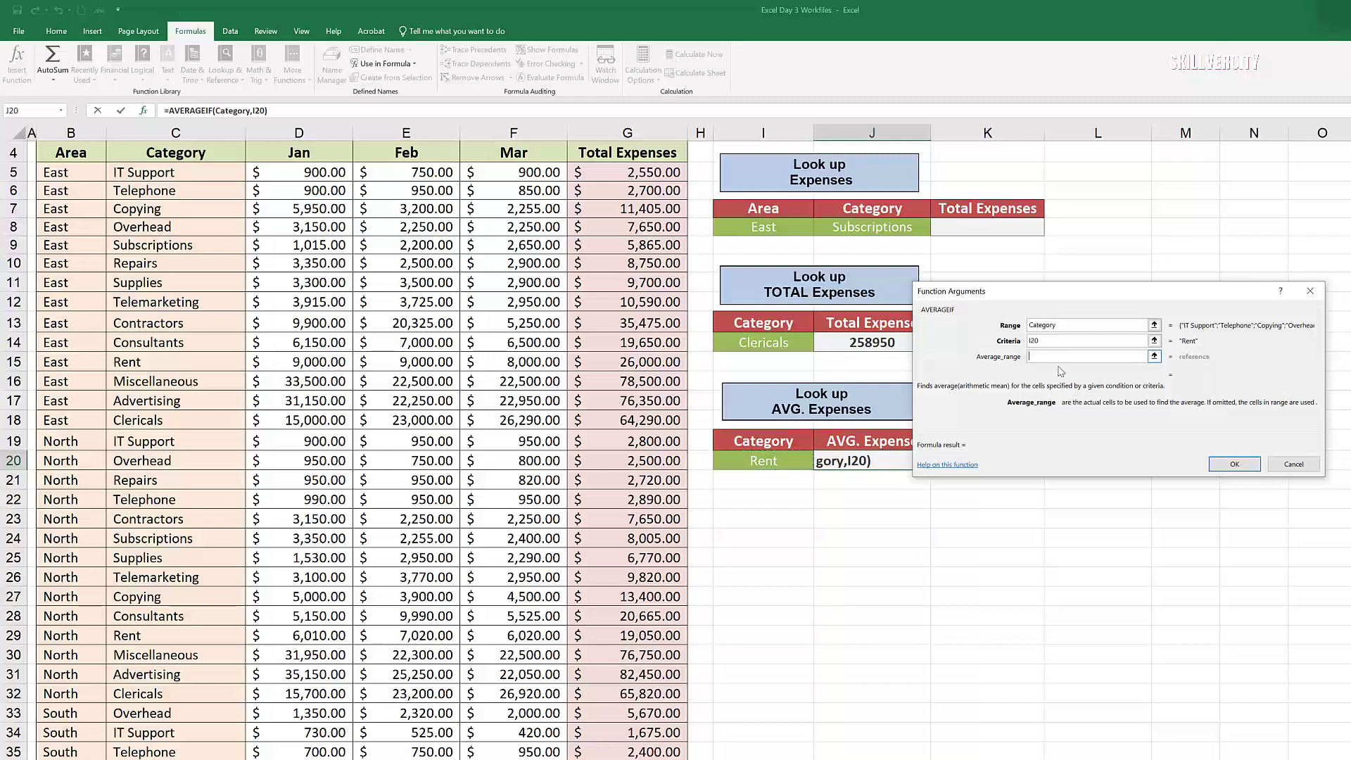
click(415, 64)
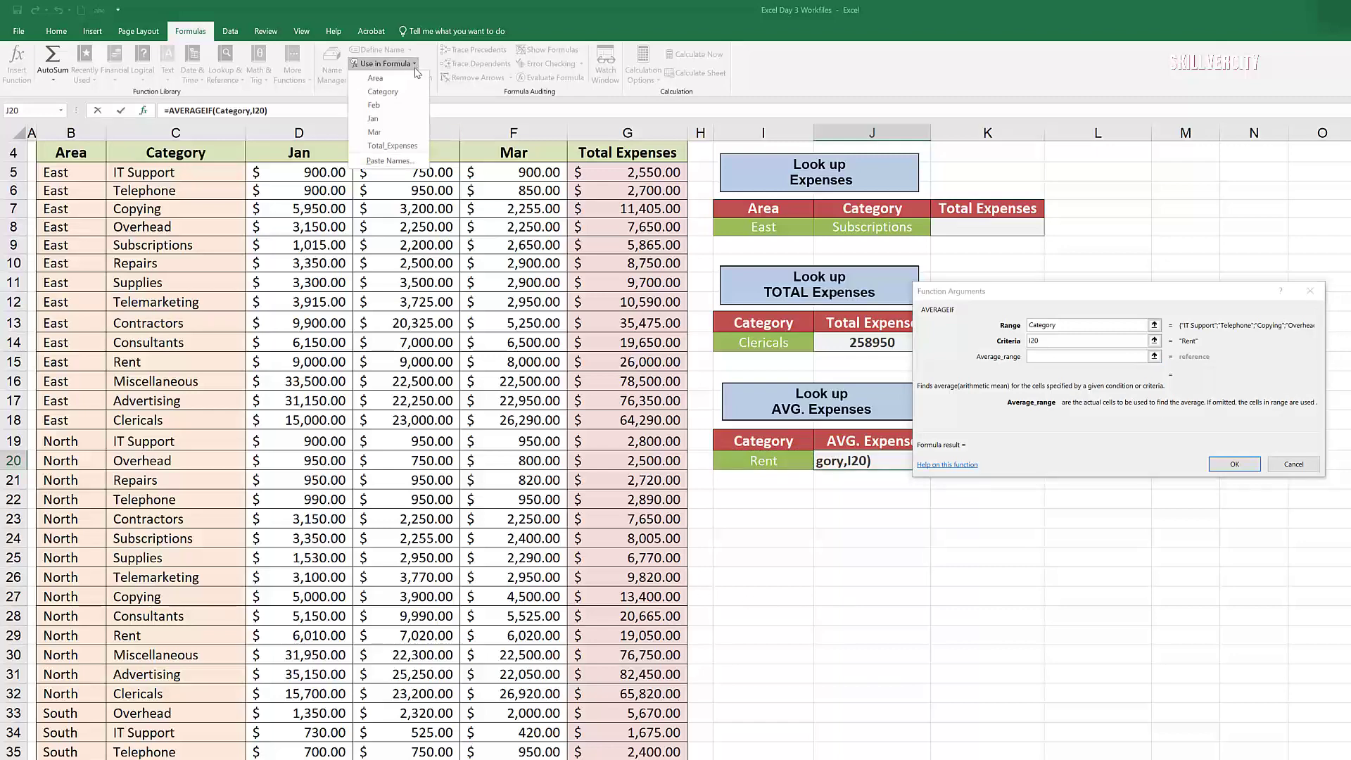
click(392, 146)
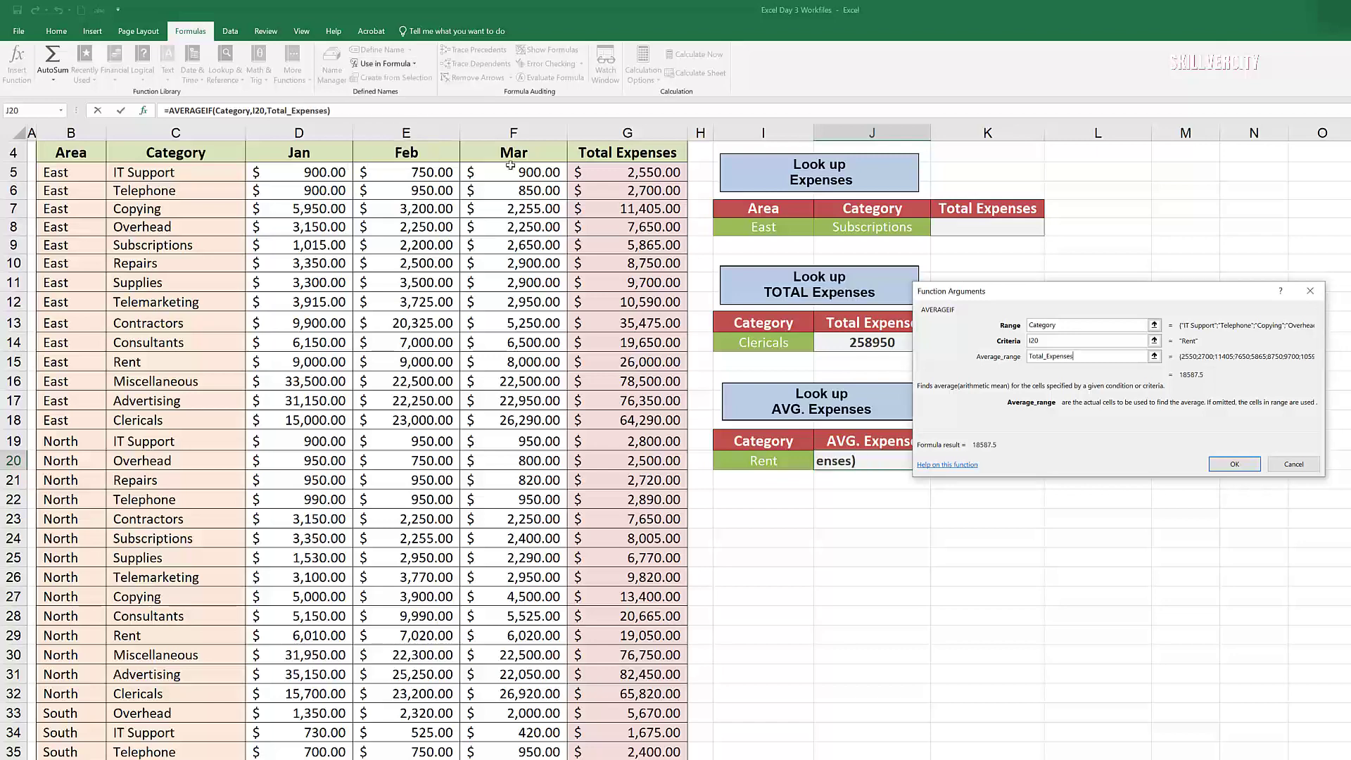
click(1237, 466)
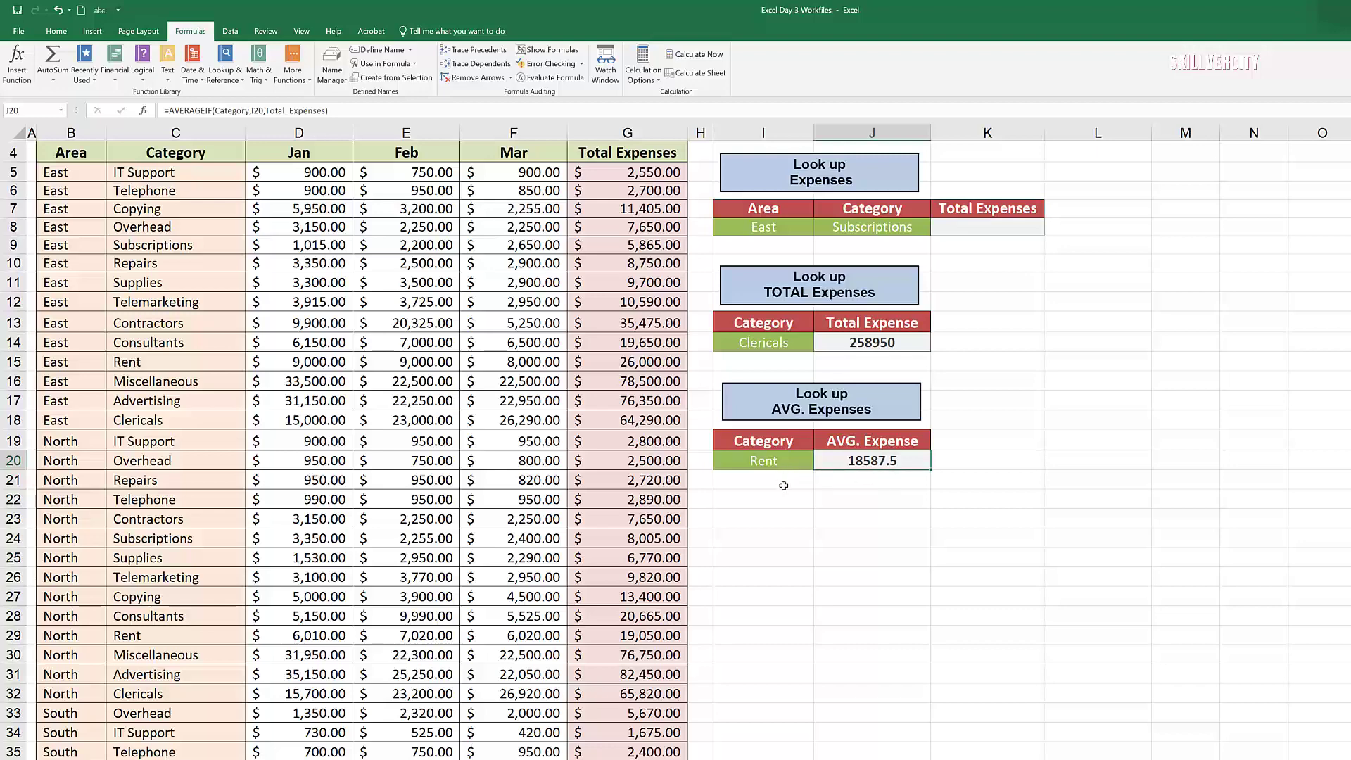
Step: Insert the SUMIFS function in the Total Expenses cell K8 by searching the function library for sumifs
scroll(1124, 712, up, 1)
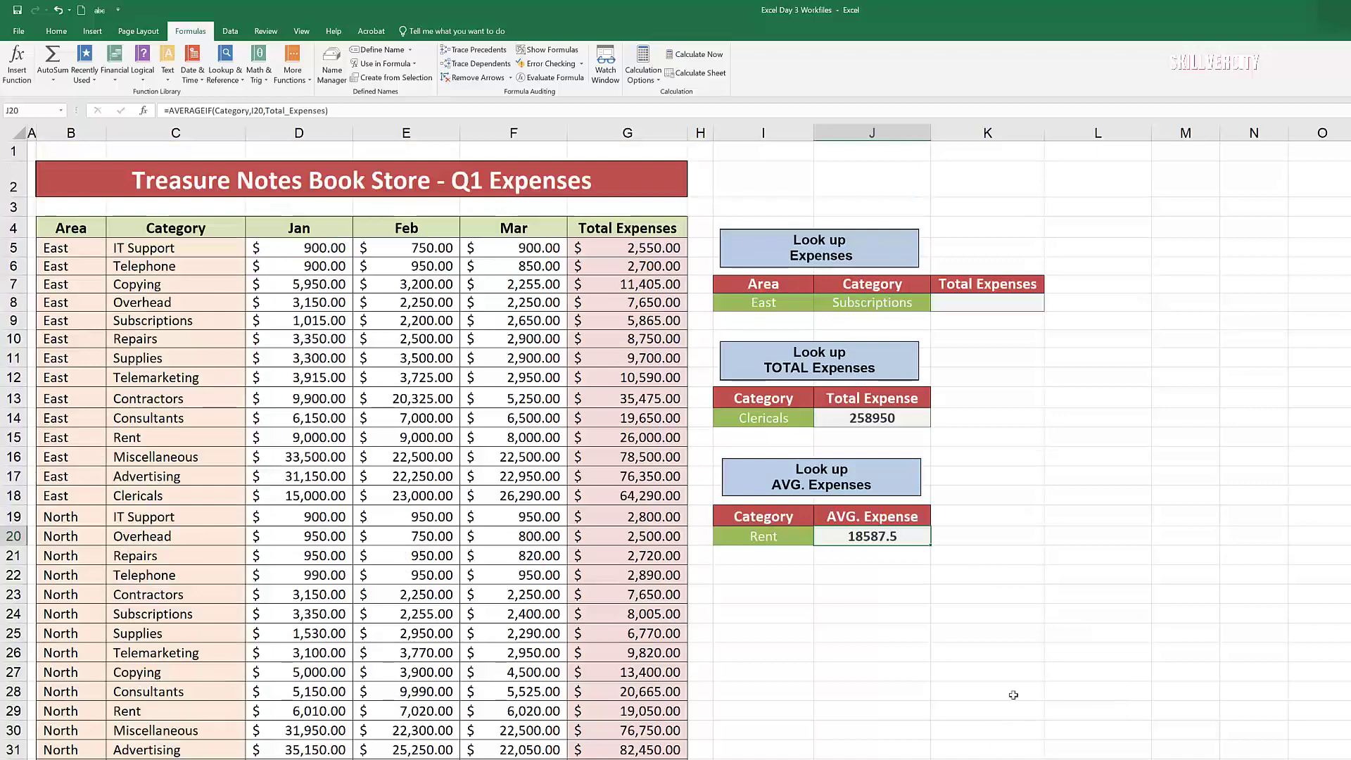
click(978, 304)
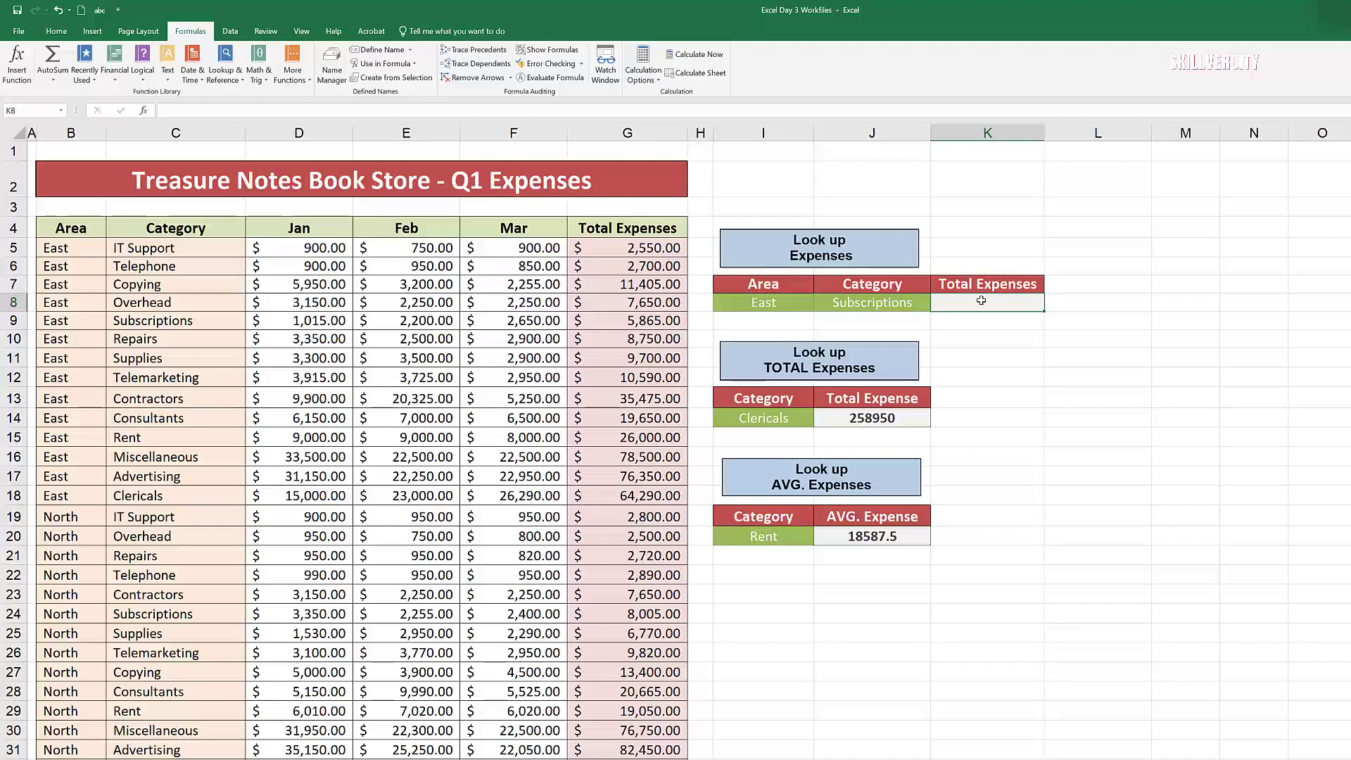
click(21, 79)
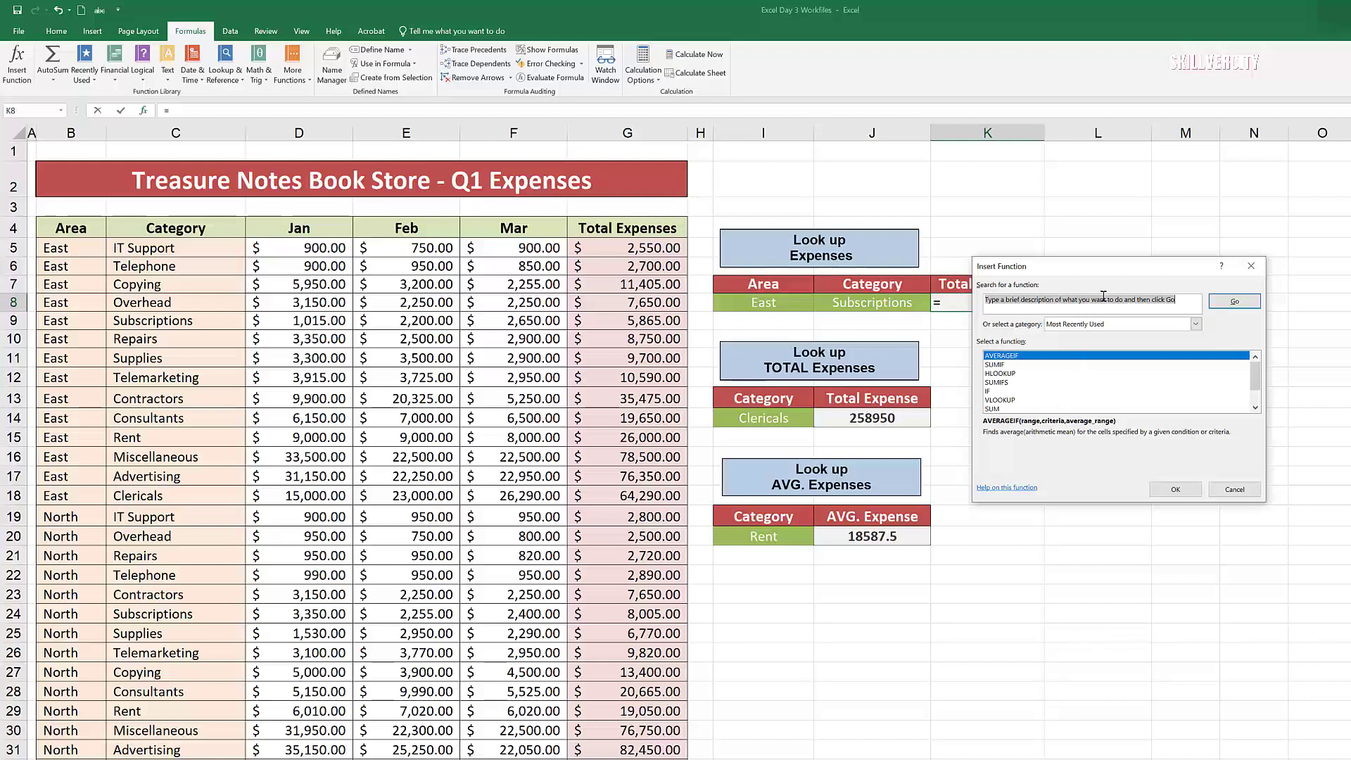
text(sumifs)
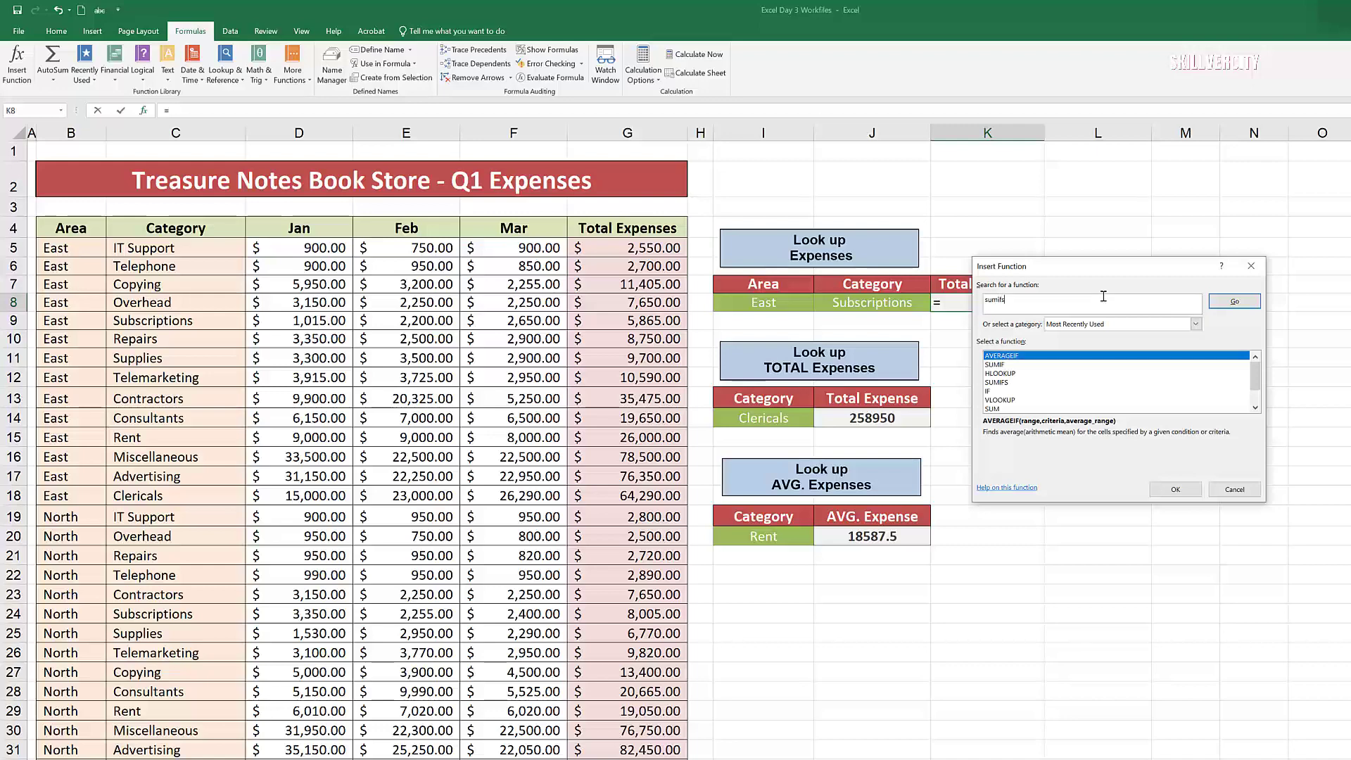
click(1236, 303)
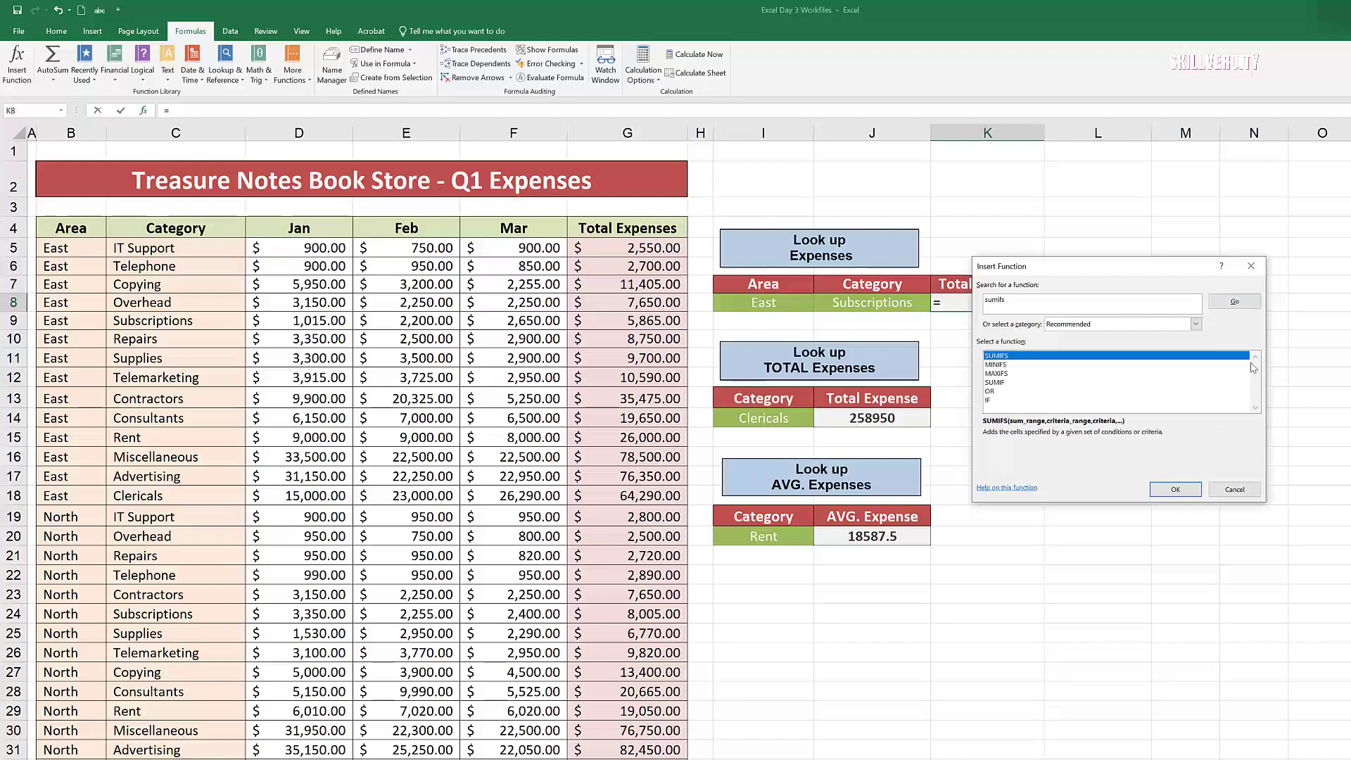
click(1172, 491)
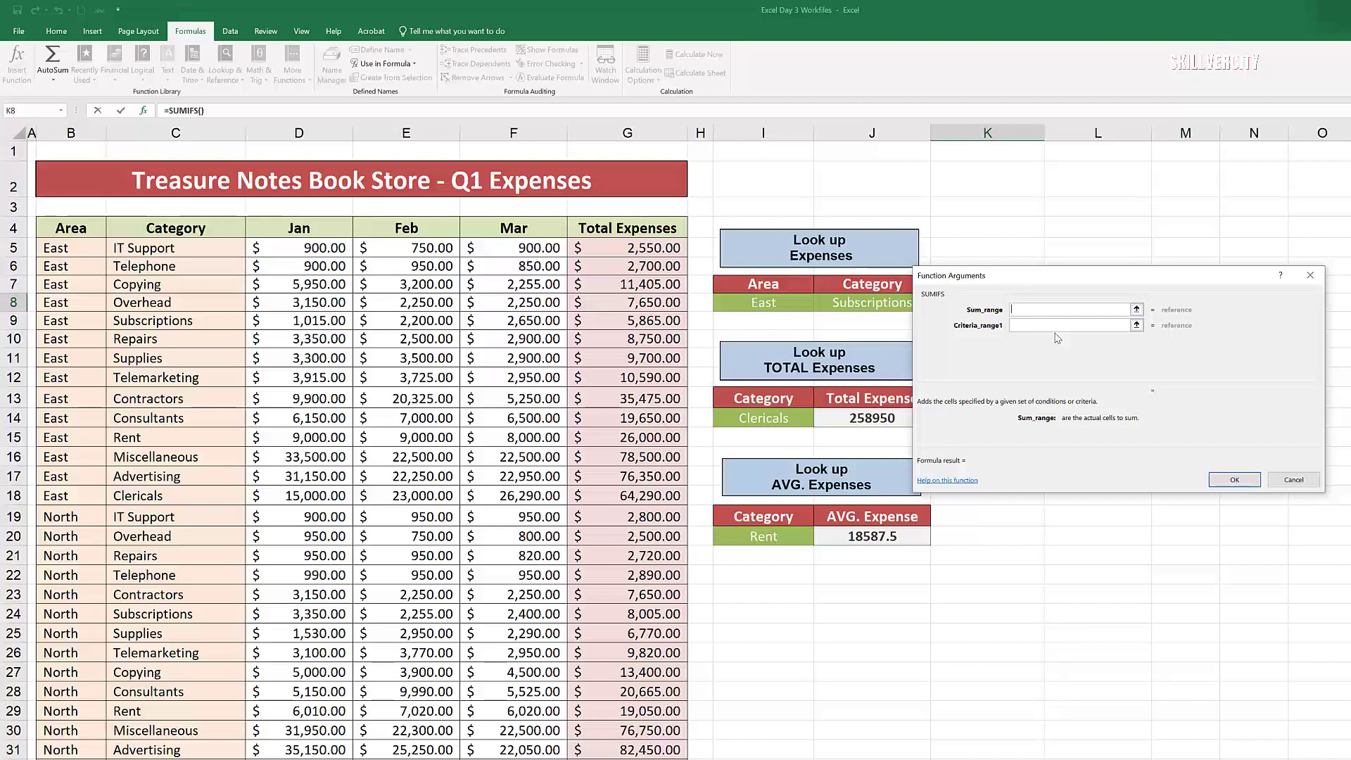
Step: Set the SUMIFS sum range to Total_Expenses and its first condition to the Area range with I8 as the criteria
click(413, 64)
click(392, 146)
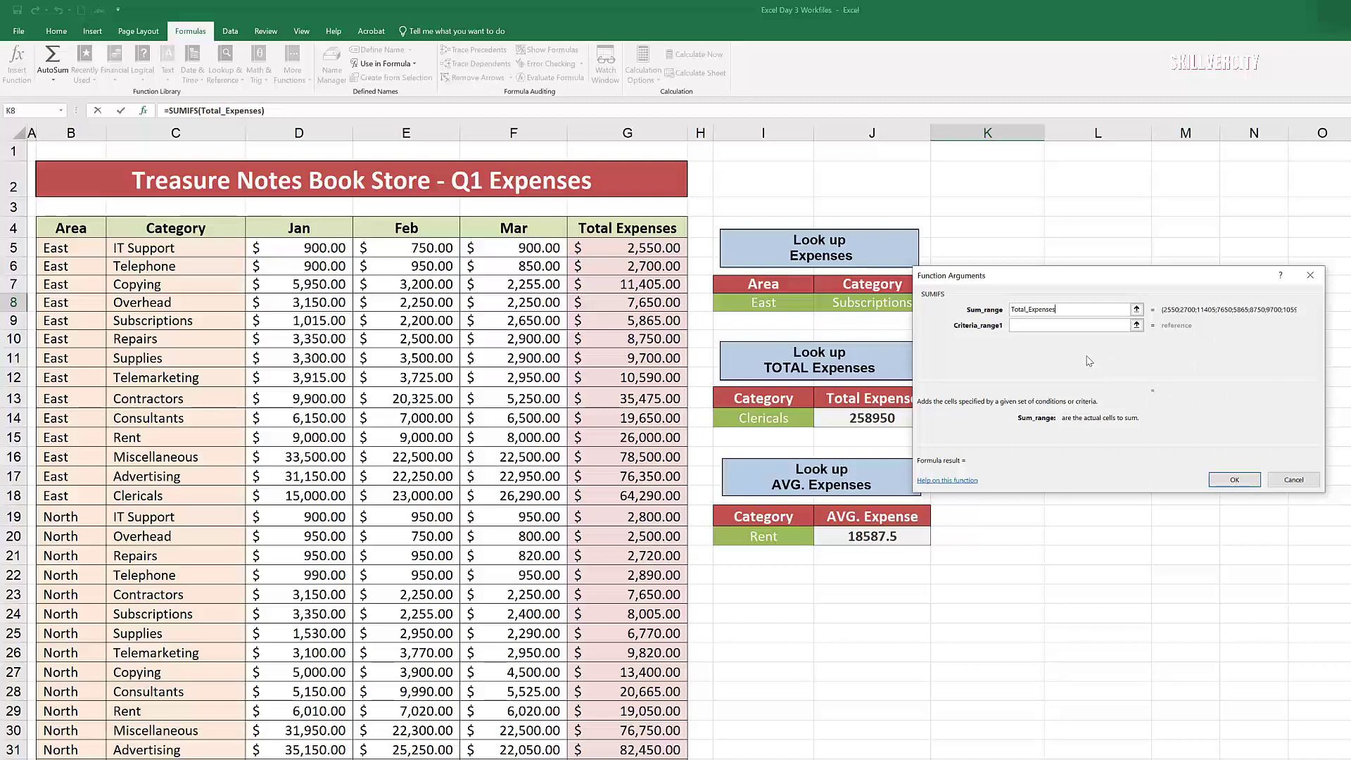
click(1065, 324)
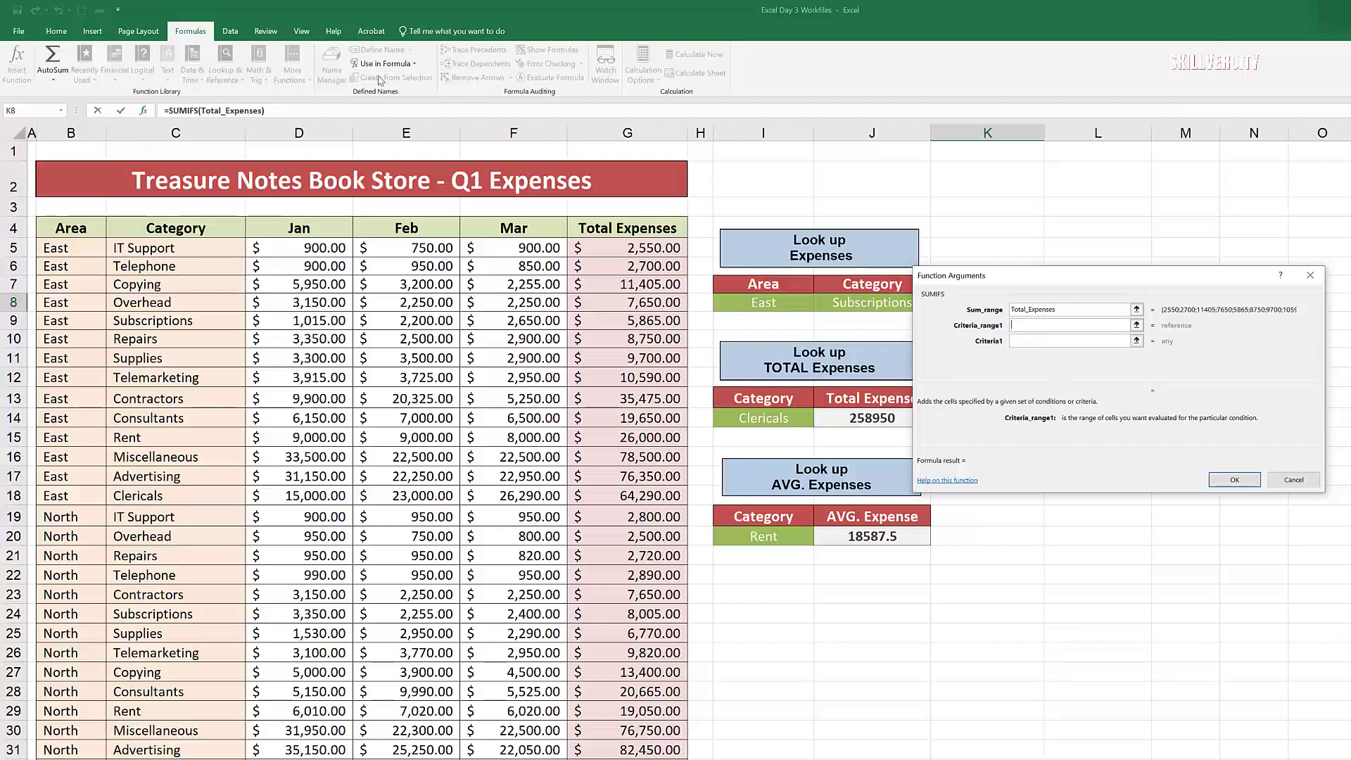
click(416, 66)
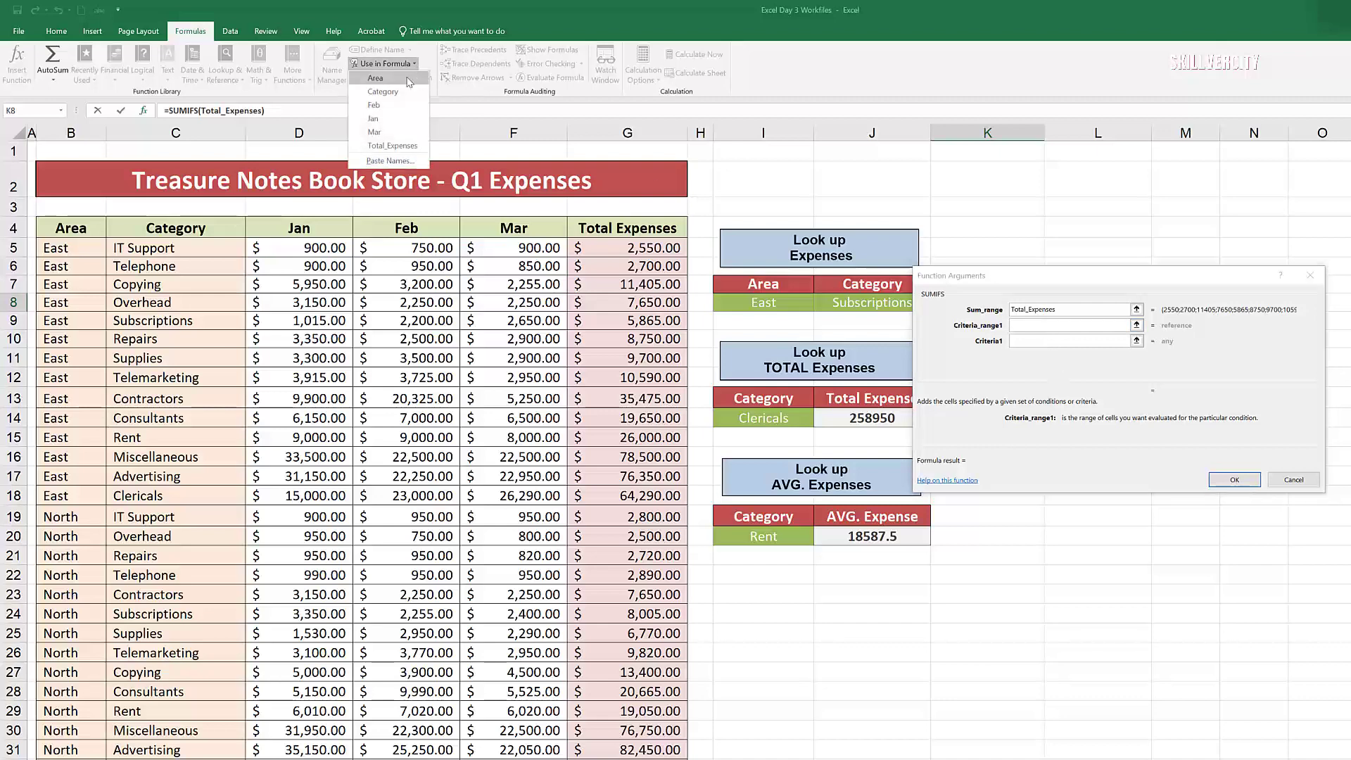
click(412, 77)
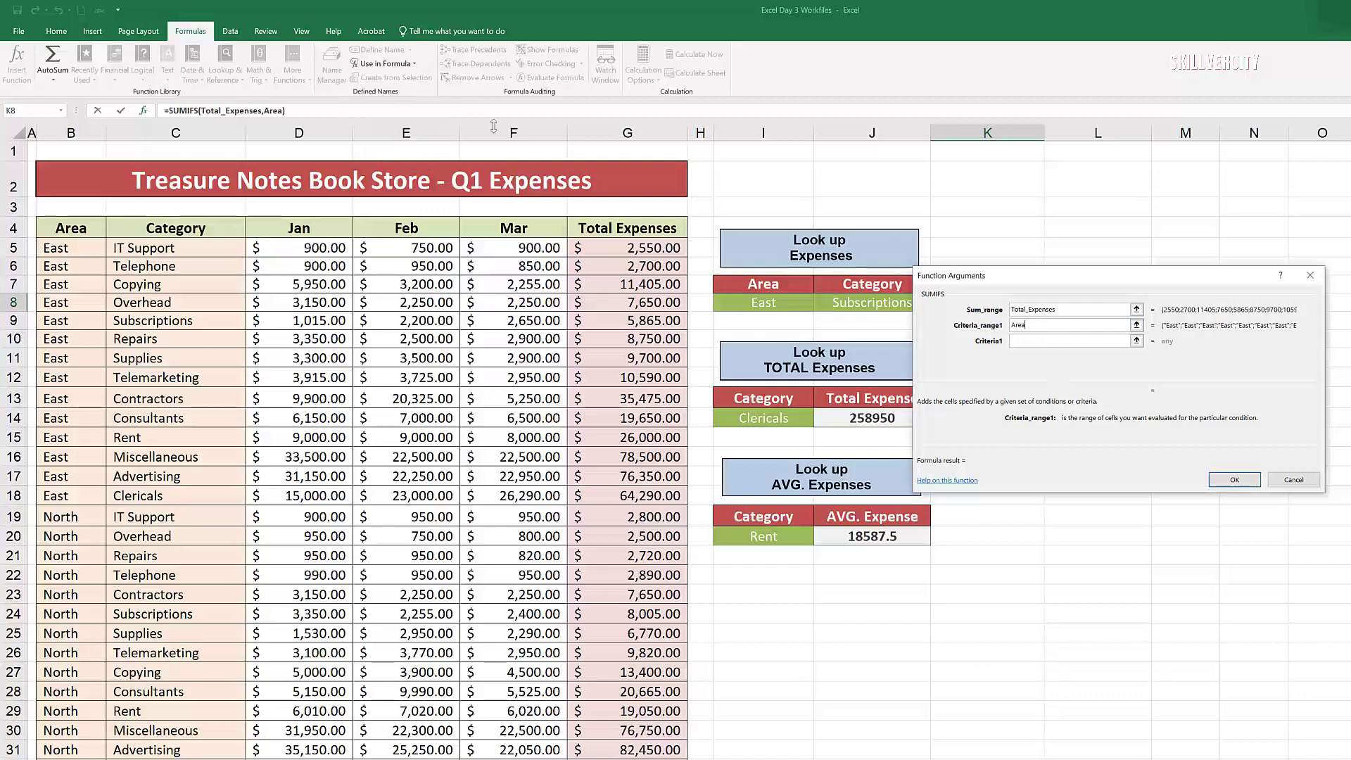
click(1028, 341)
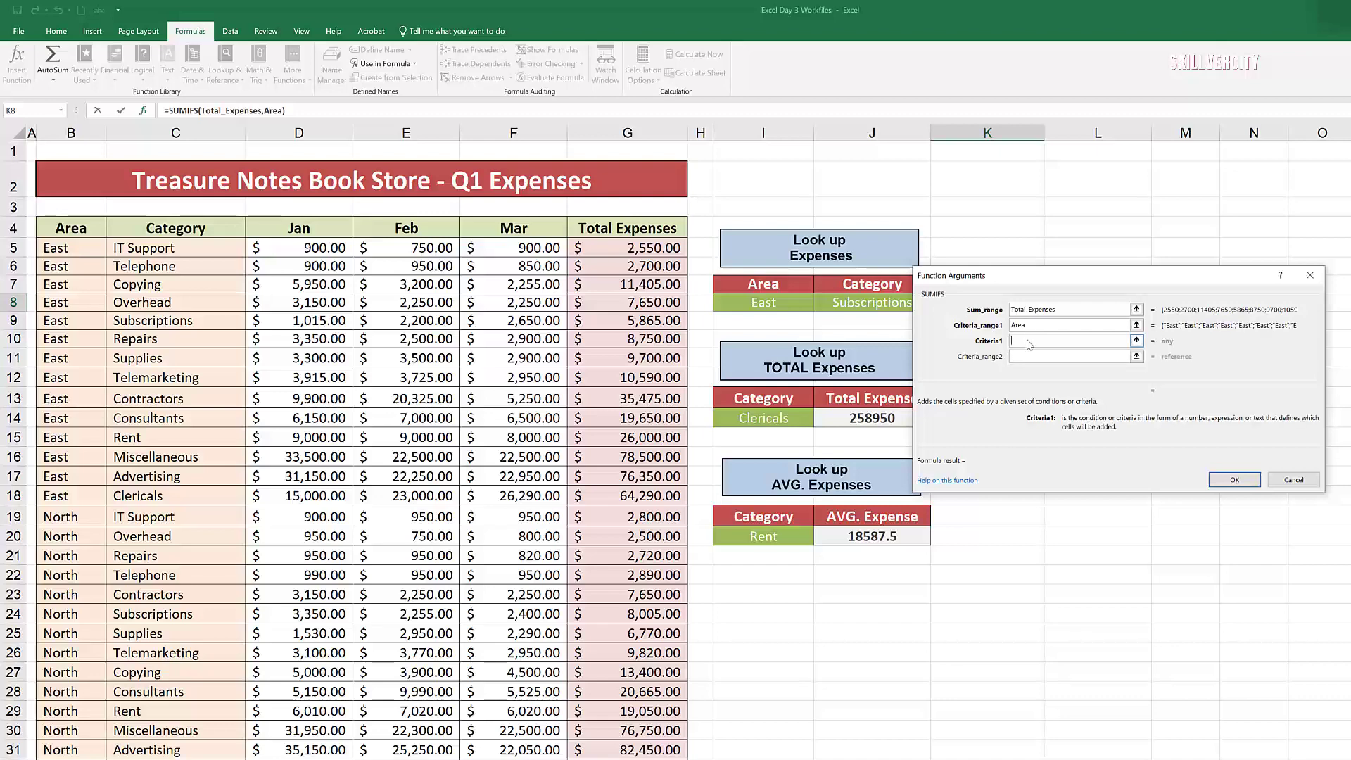
click(774, 302)
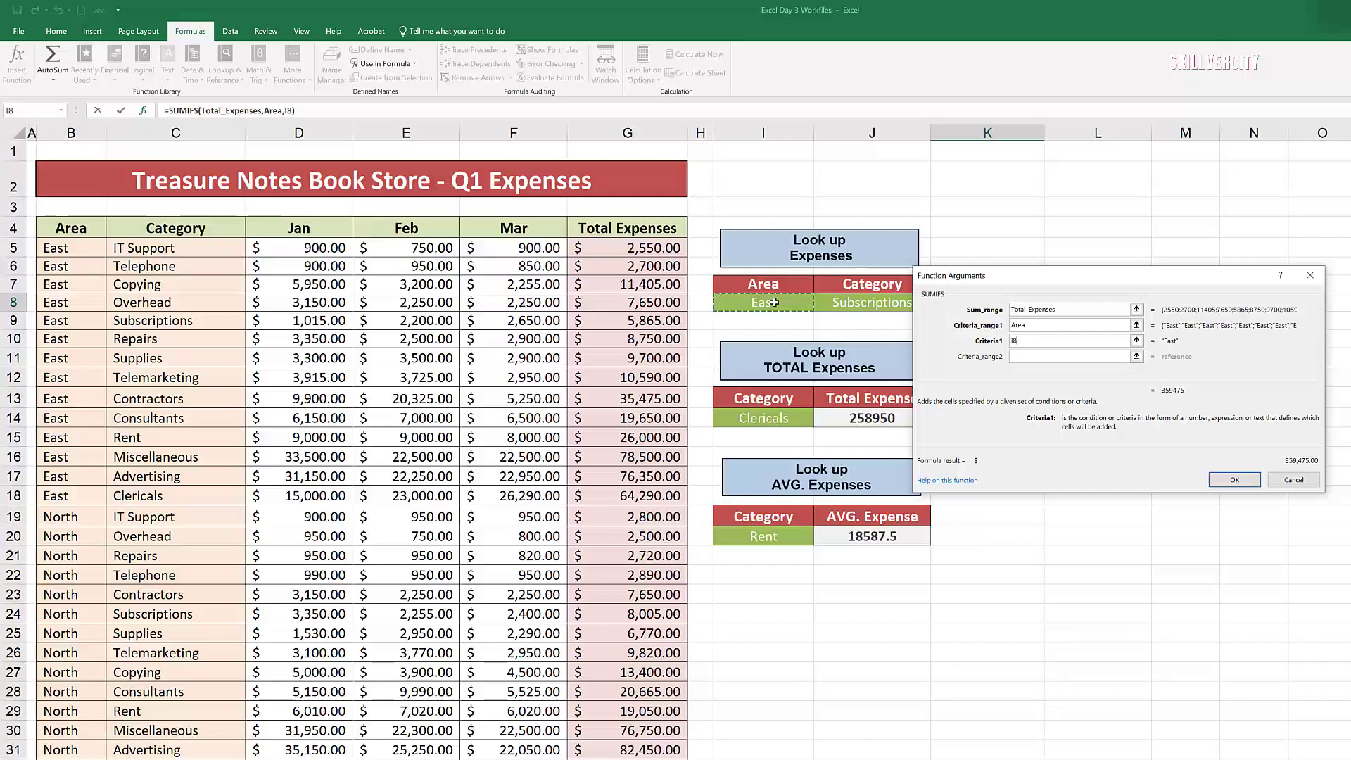
Step: Complete the SUMIFS in K8 with Category as the second criteria range and J8 as its criteria
click(1032, 356)
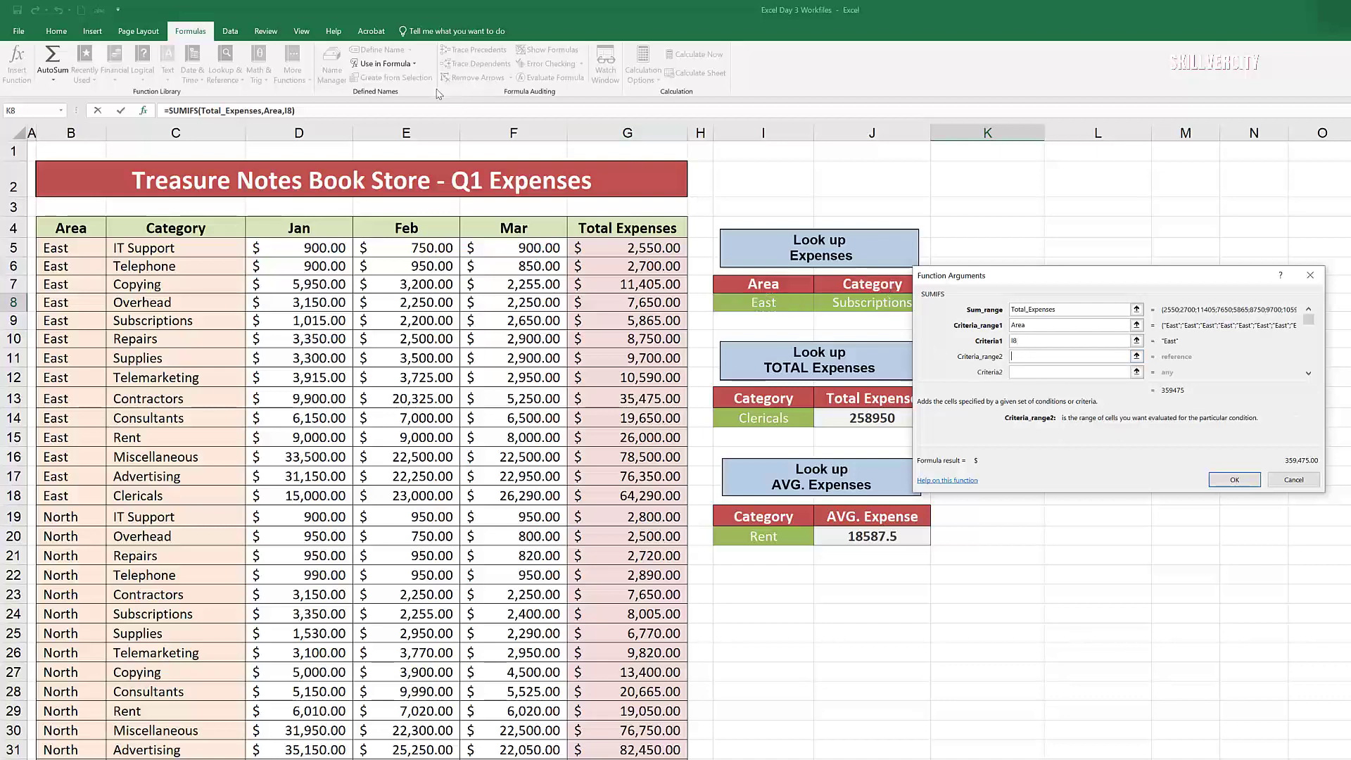
click(419, 67)
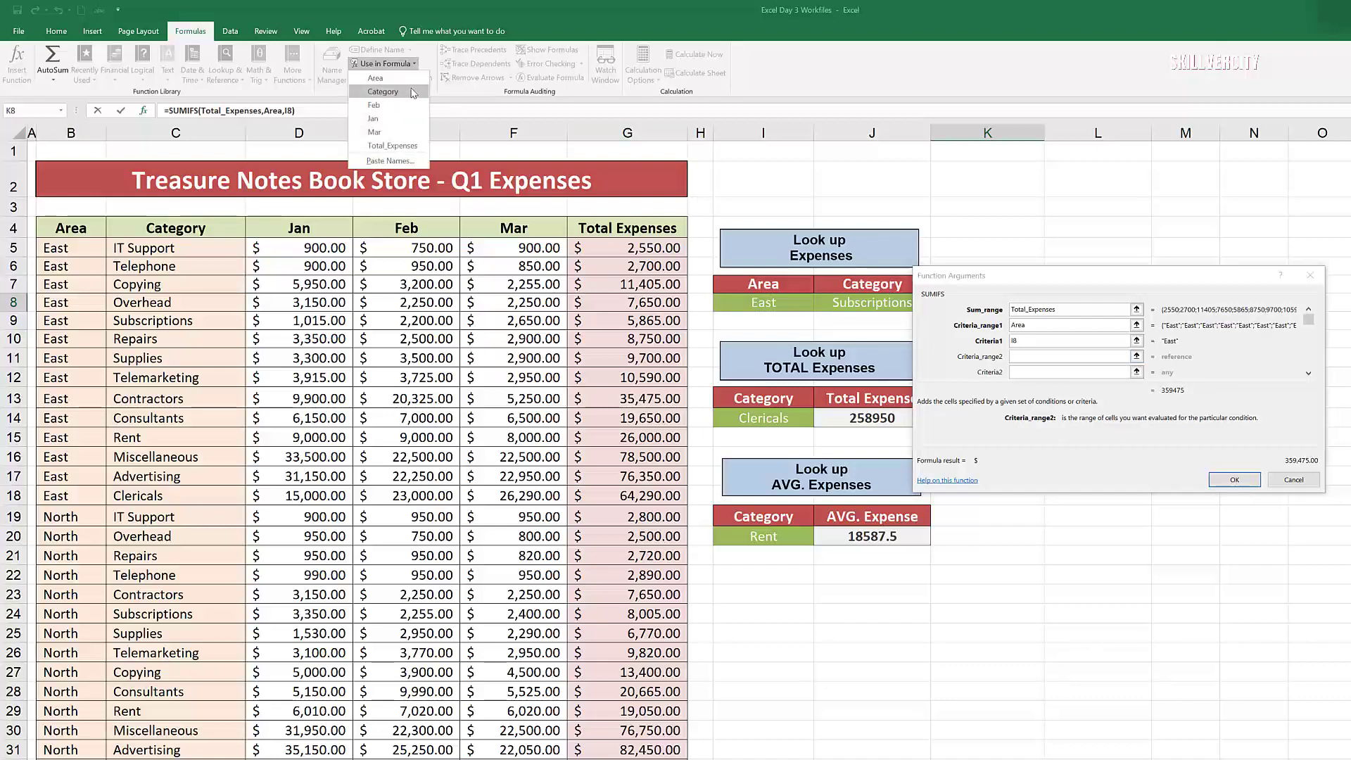
click(383, 92)
click(1036, 373)
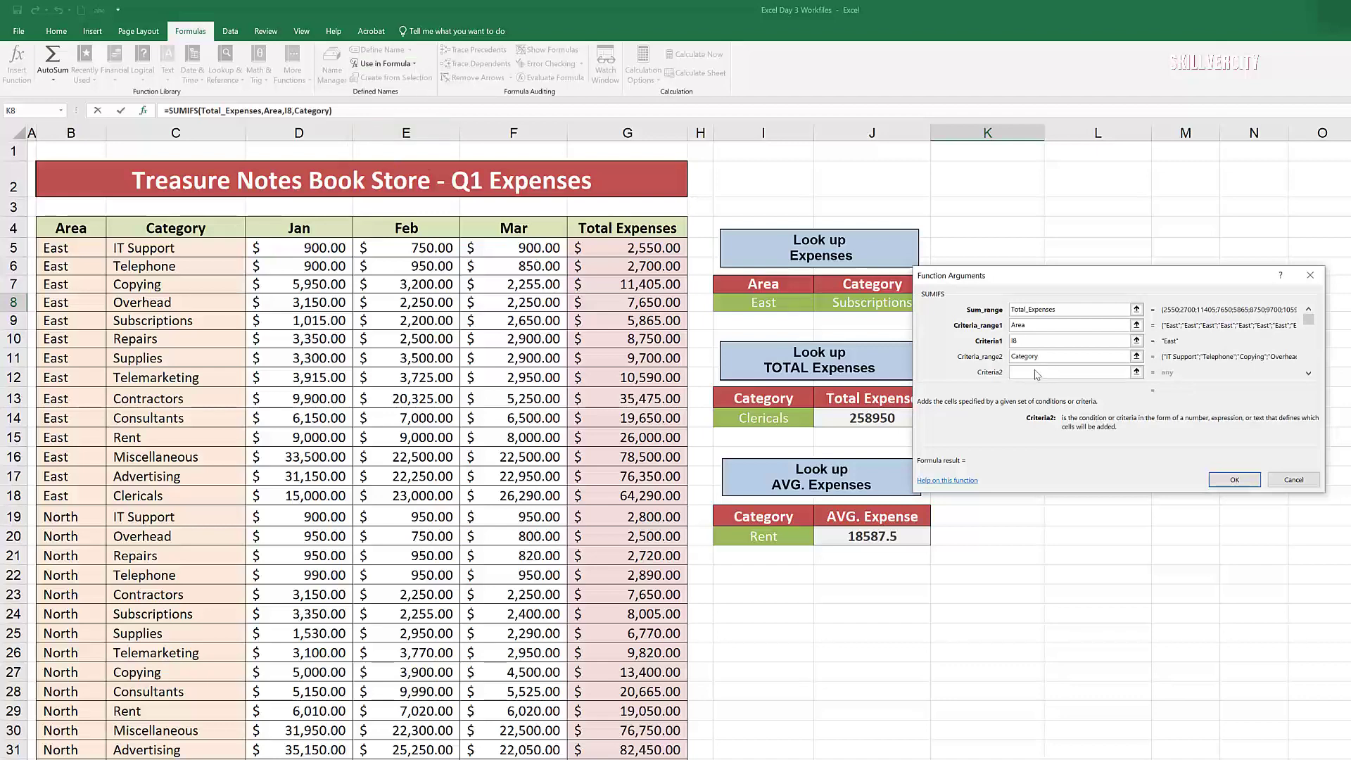
click(868, 303)
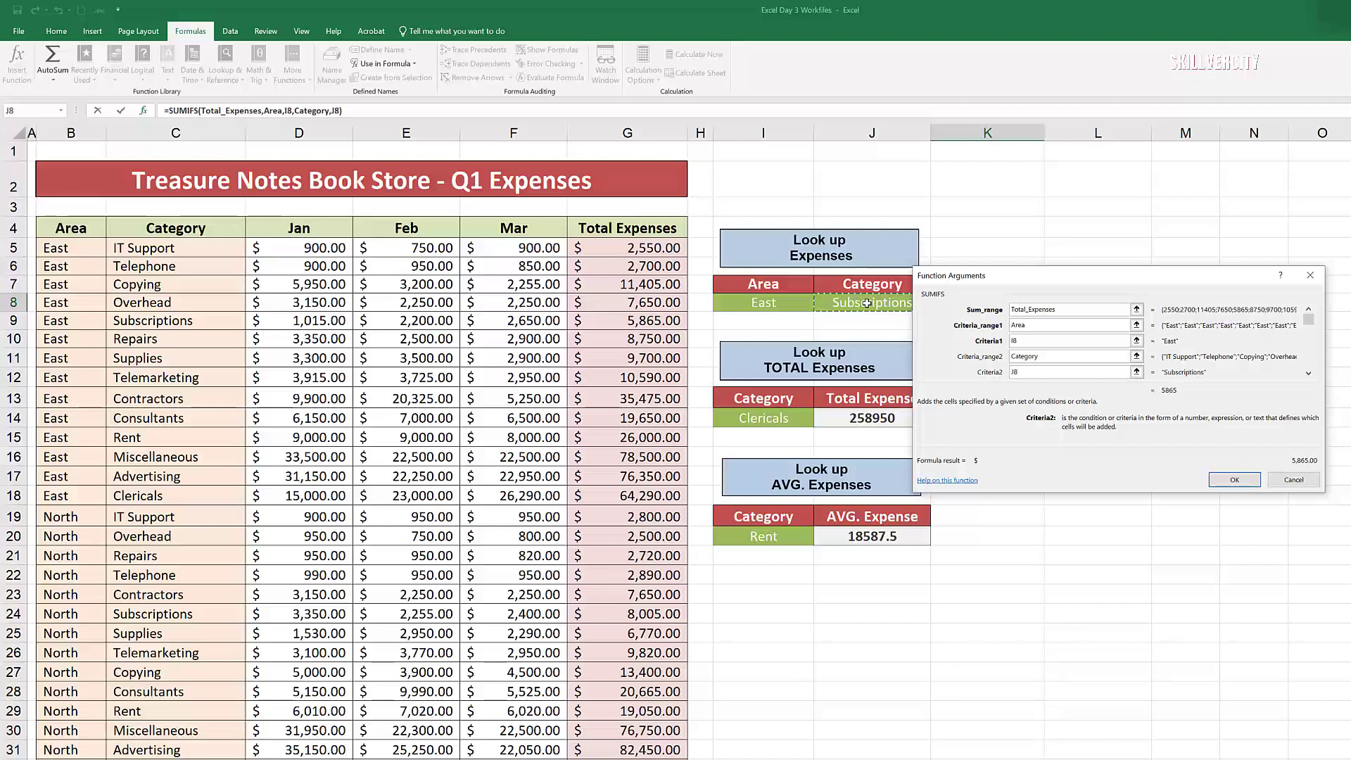
click(1237, 482)
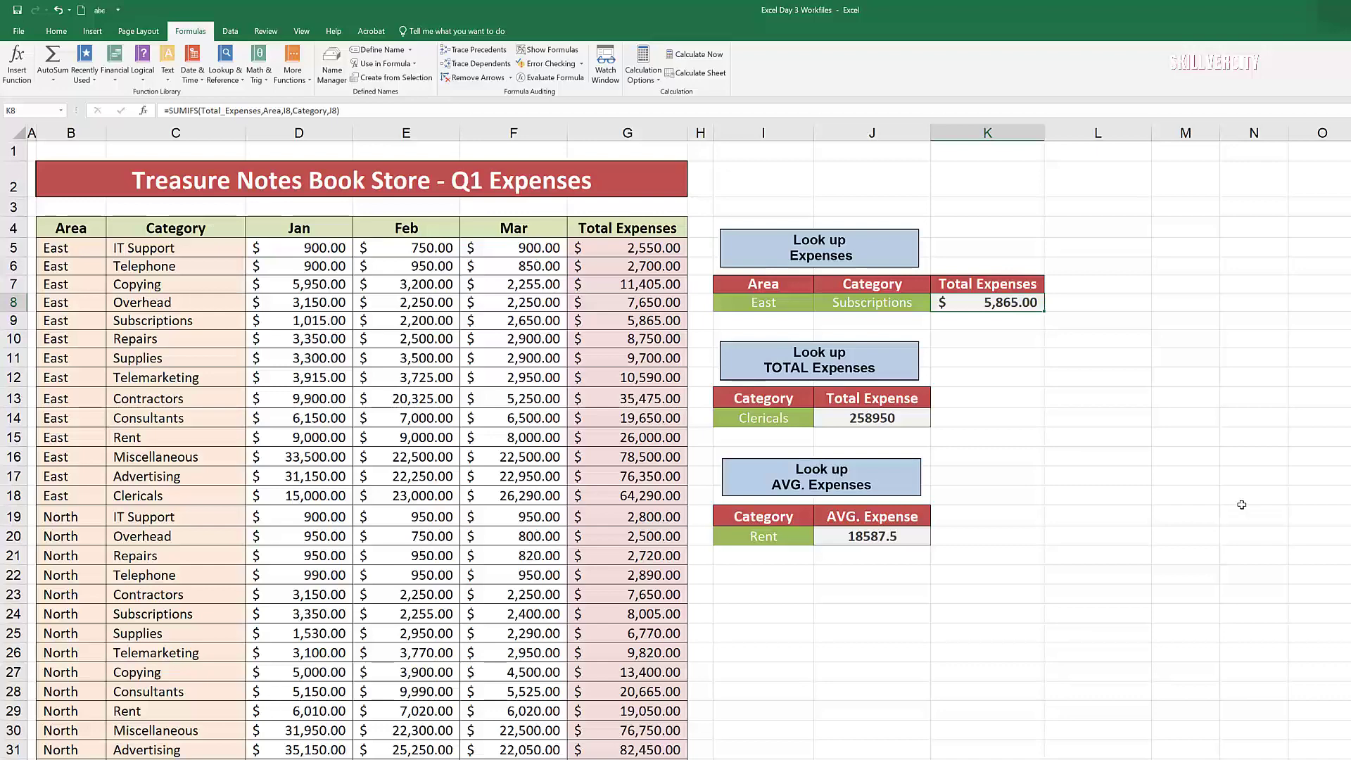
click(1209, 551)
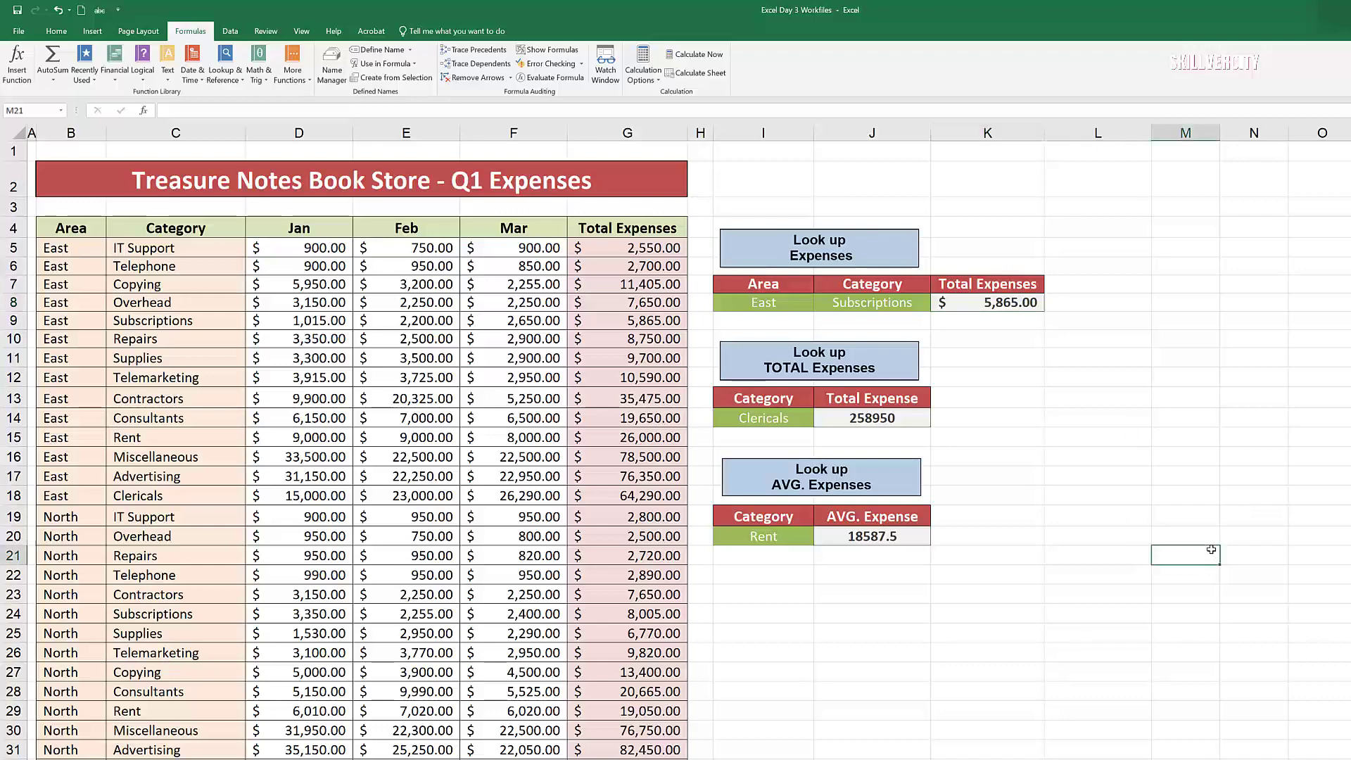
Step: Change the category in J8 of the expenses lookup to Advertising
click(865, 307)
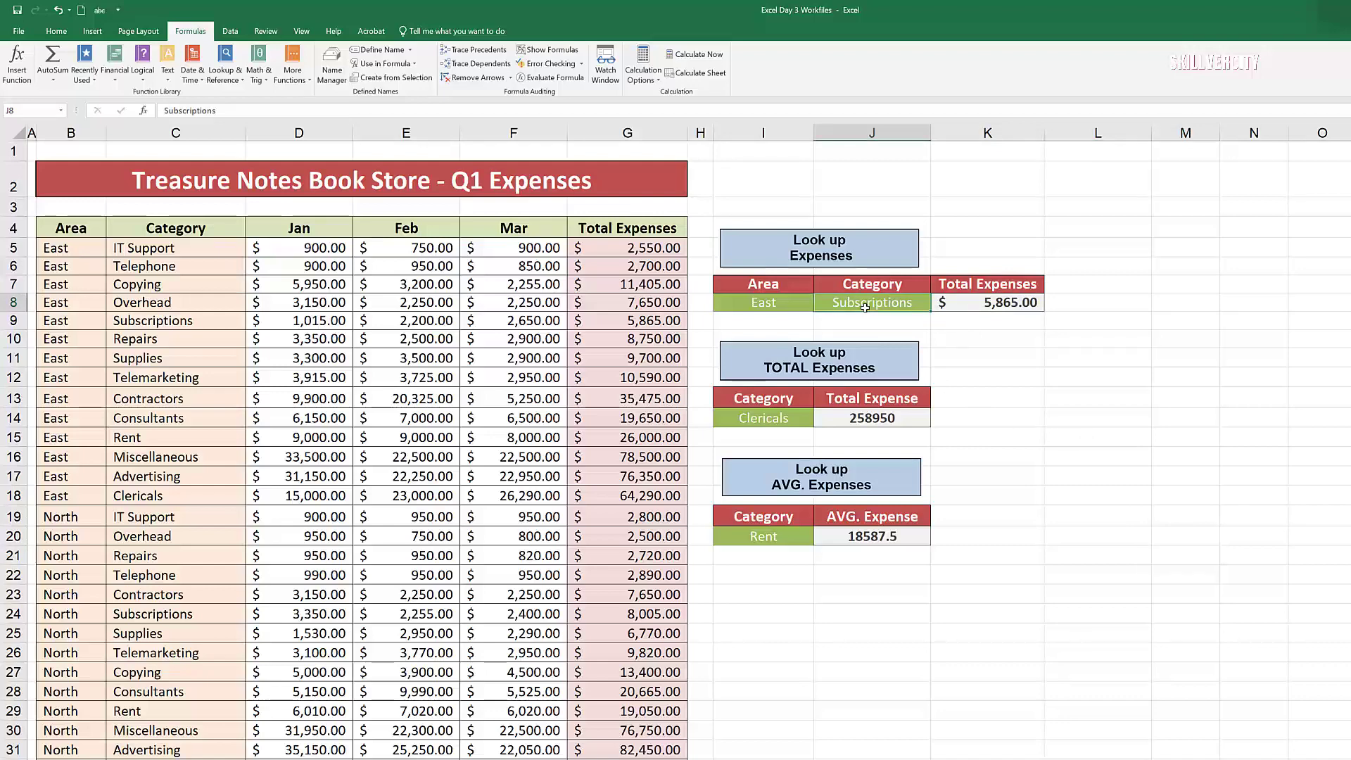
text(Adver)
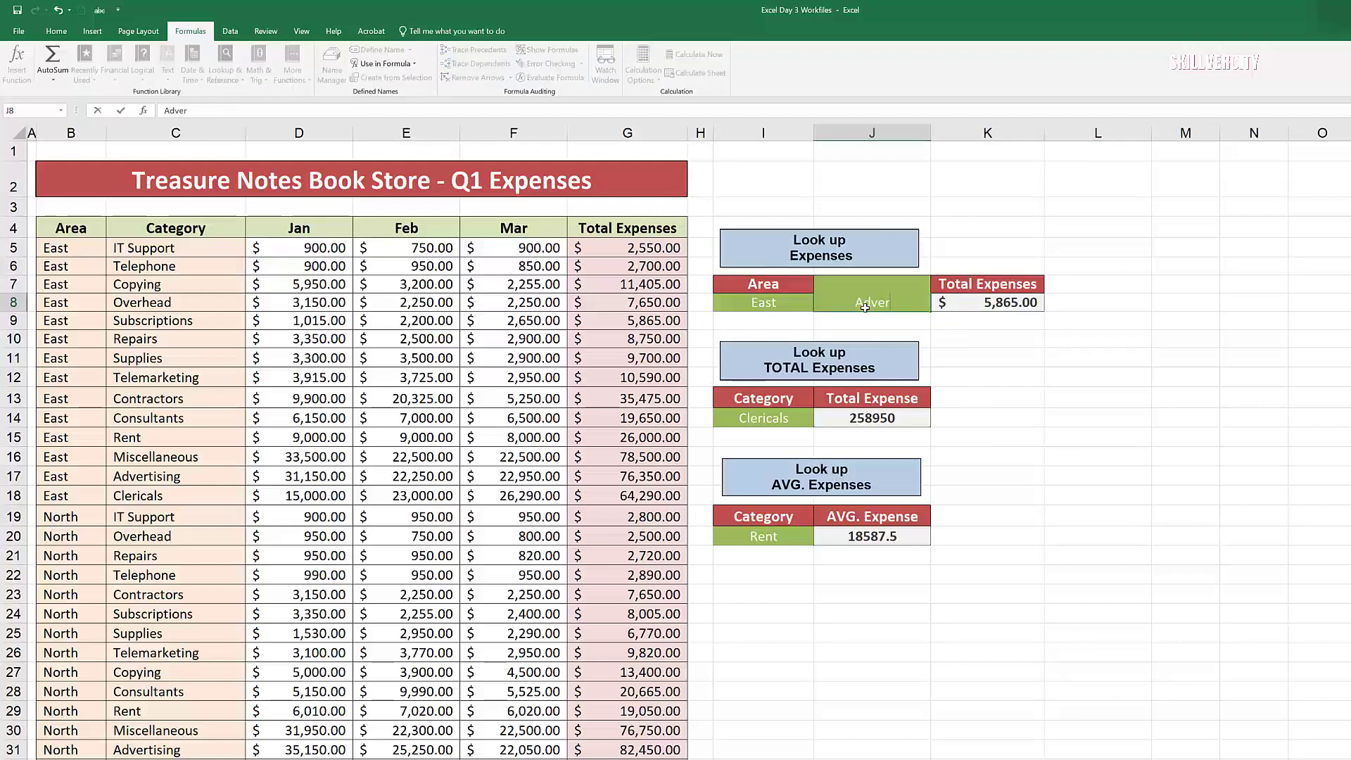
text(tising)
click(1240, 420)
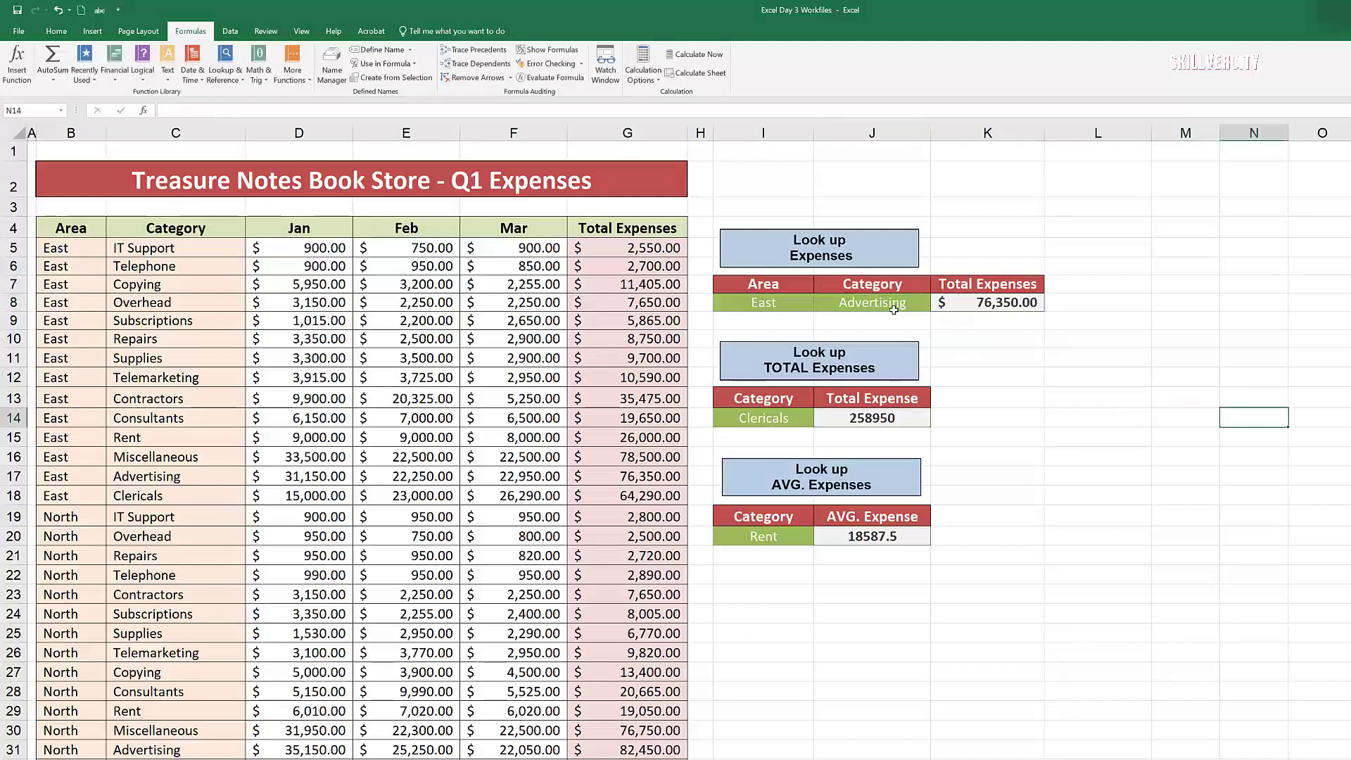
Step: Change the area in I8 of the expenses lookup to North
click(774, 304)
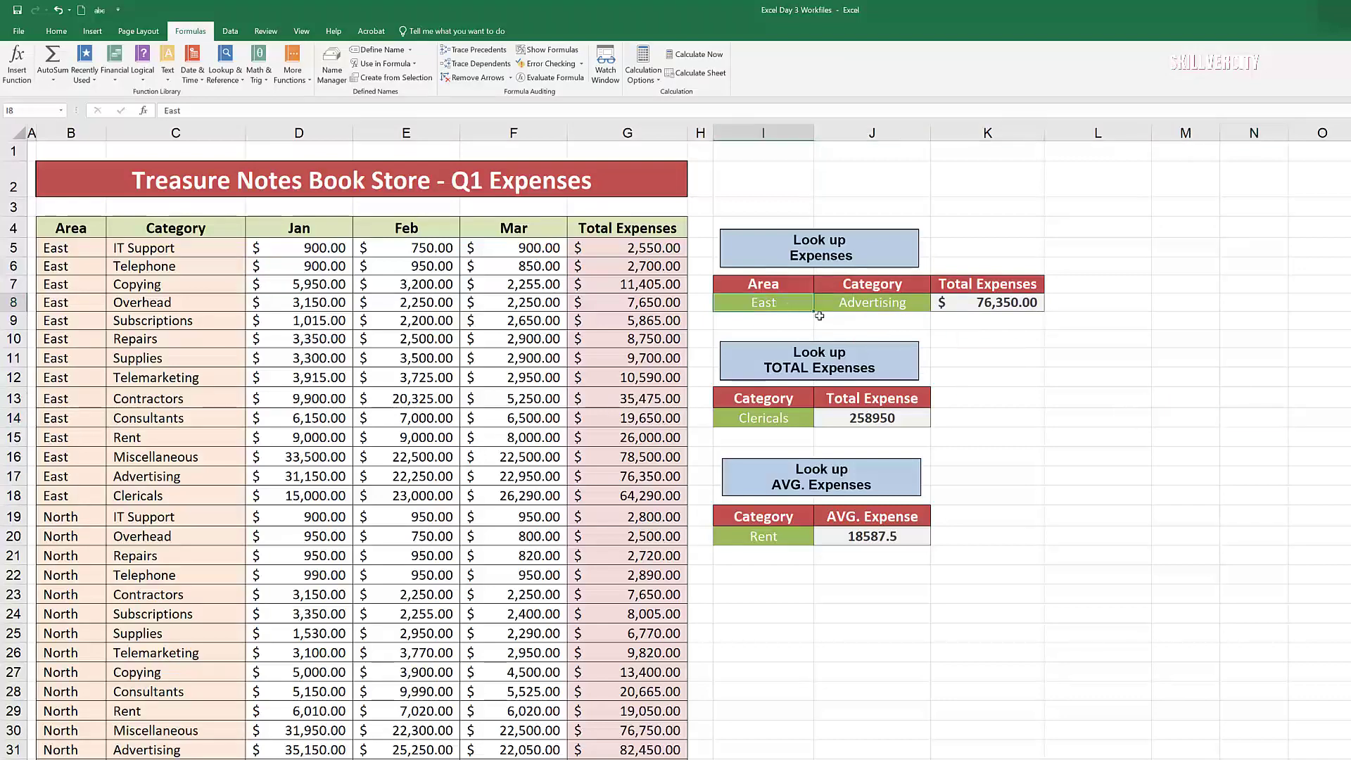
text(North)
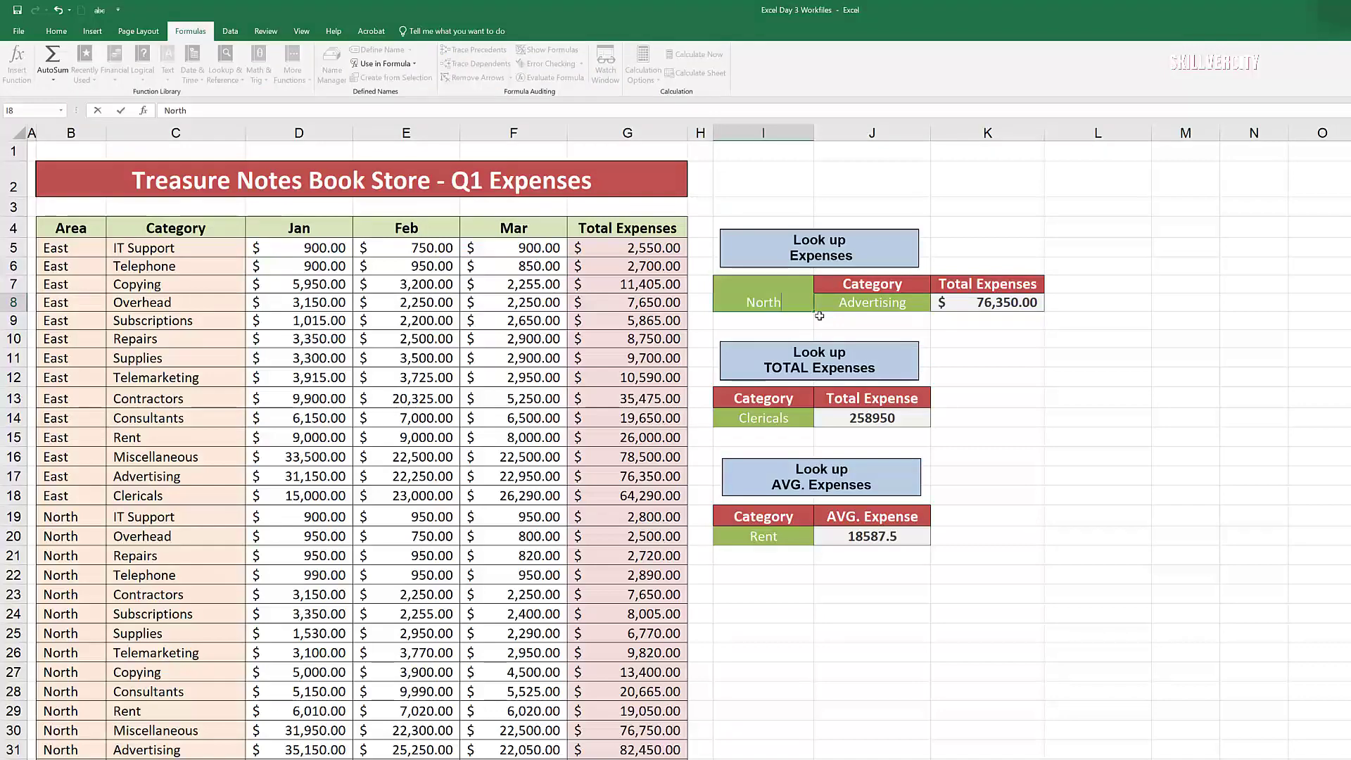
click(1108, 415)
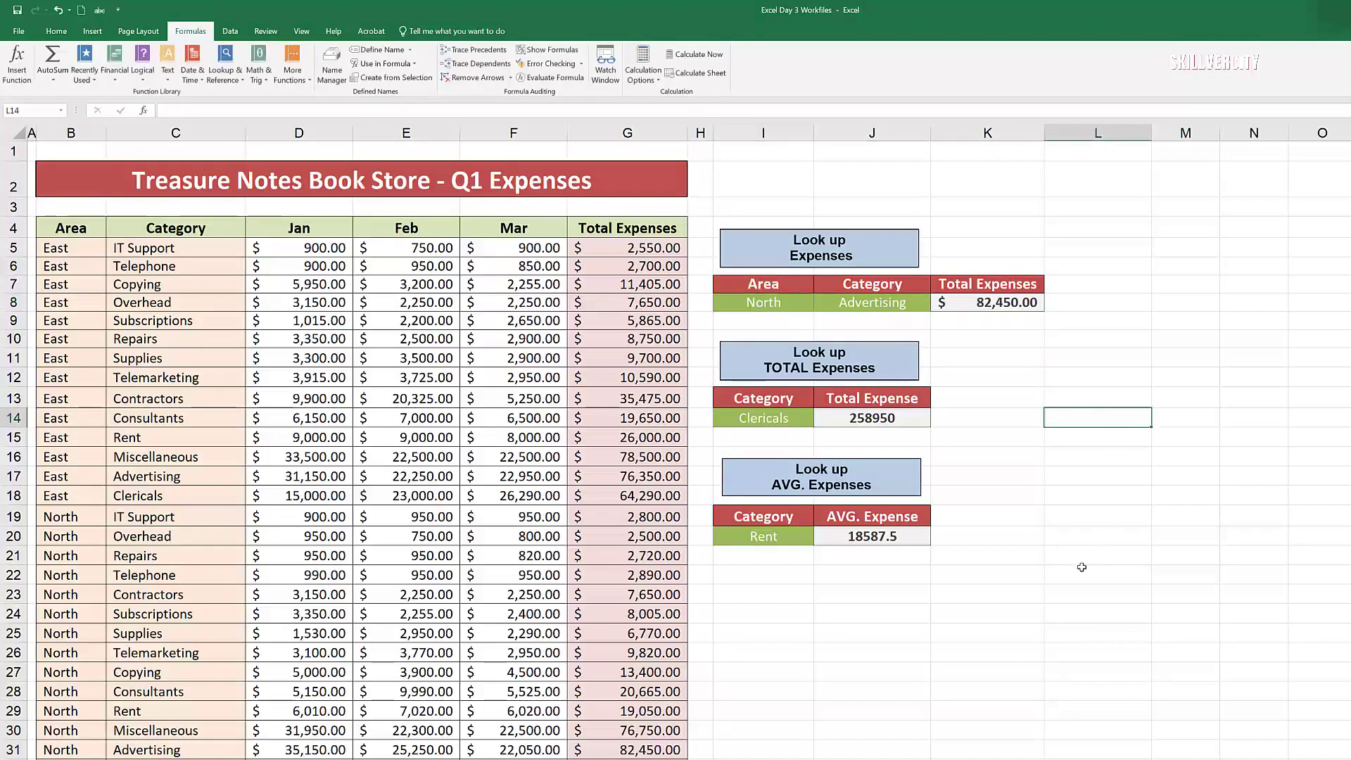
click(1287, 480)
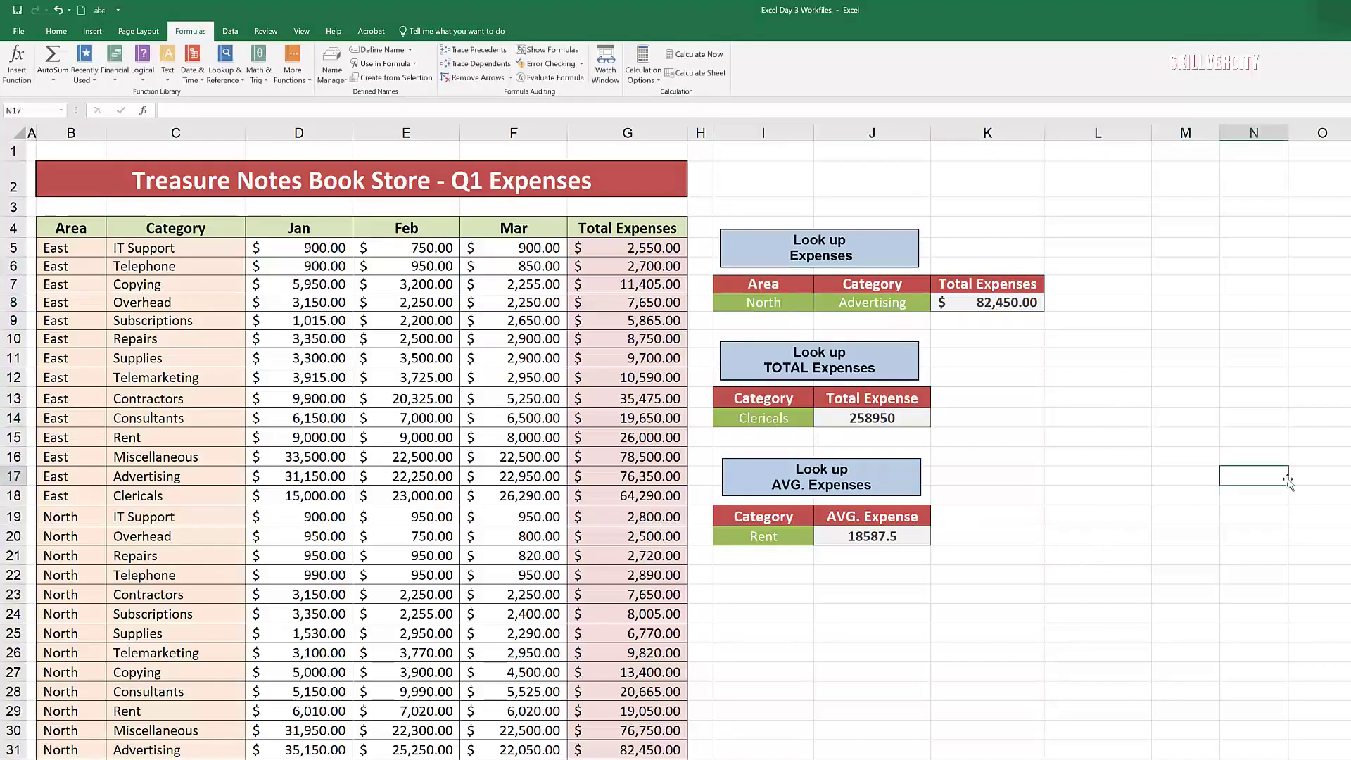